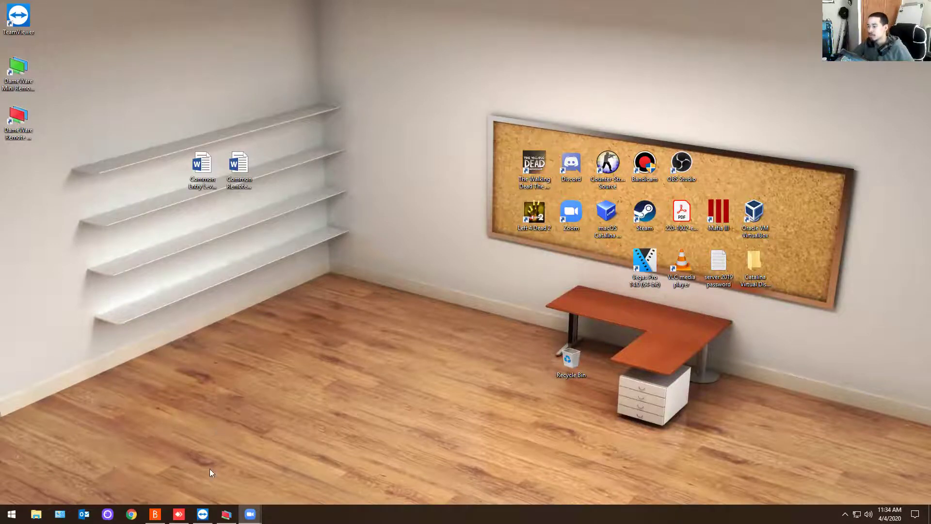
- Launch TeamViewer, reposition its window, and select this computer's TeamViewer ID
click(202, 514)
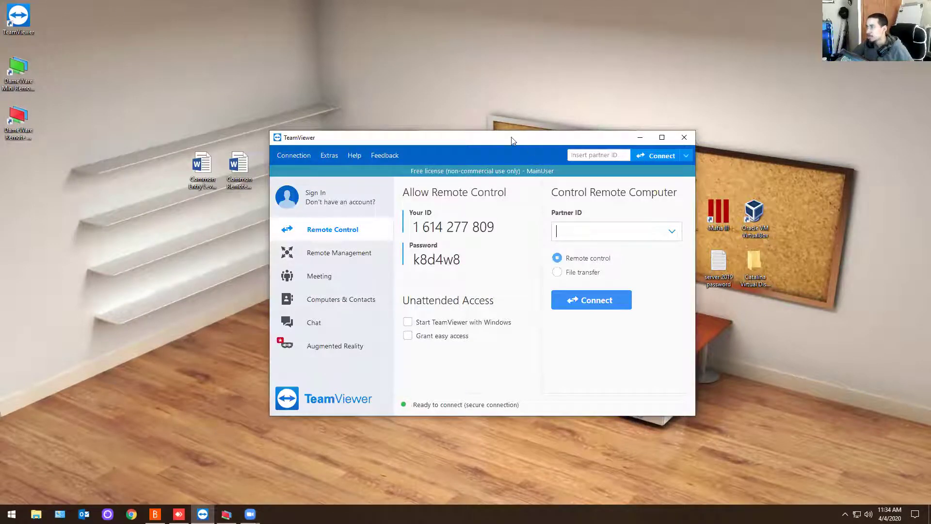
drag(512, 139, 408, 133)
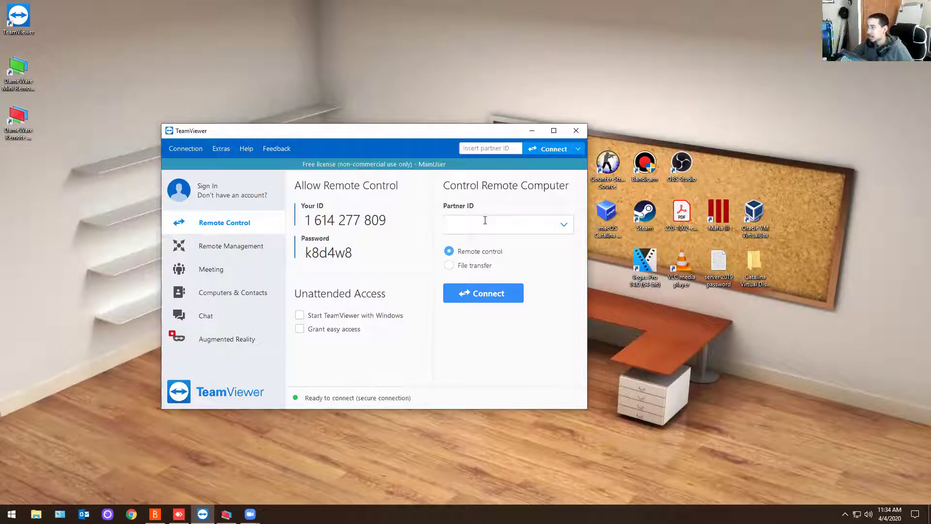
drag(381, 218, 304, 220)
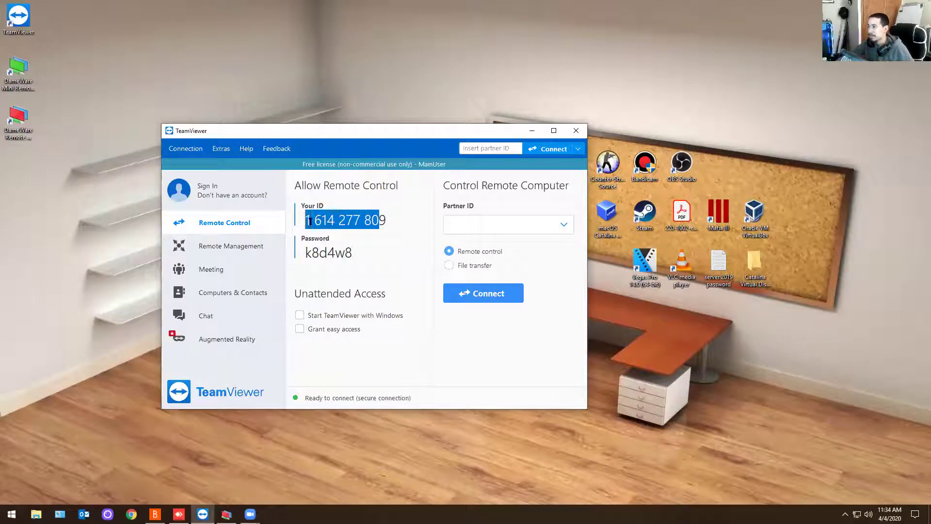
click(376, 219)
drag(376, 219, 304, 219)
click(315, 219)
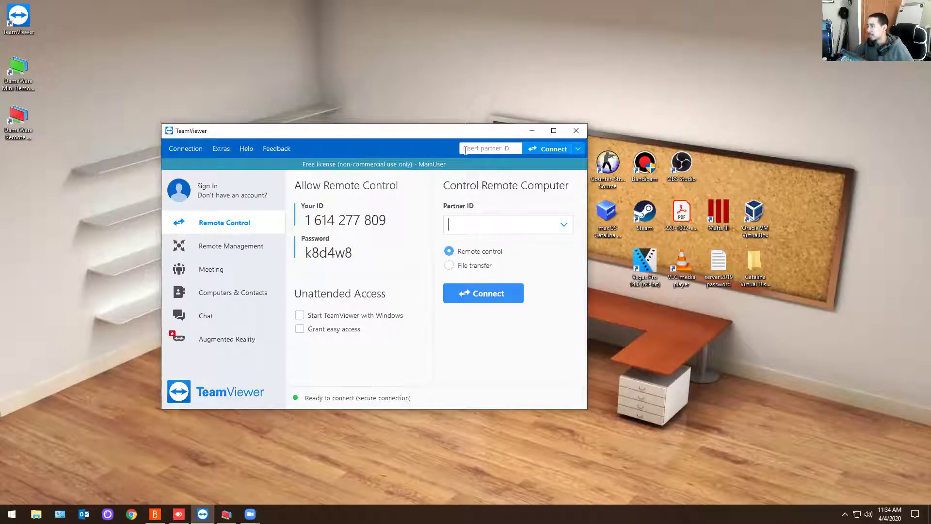
drag(412, 131, 341, 108)
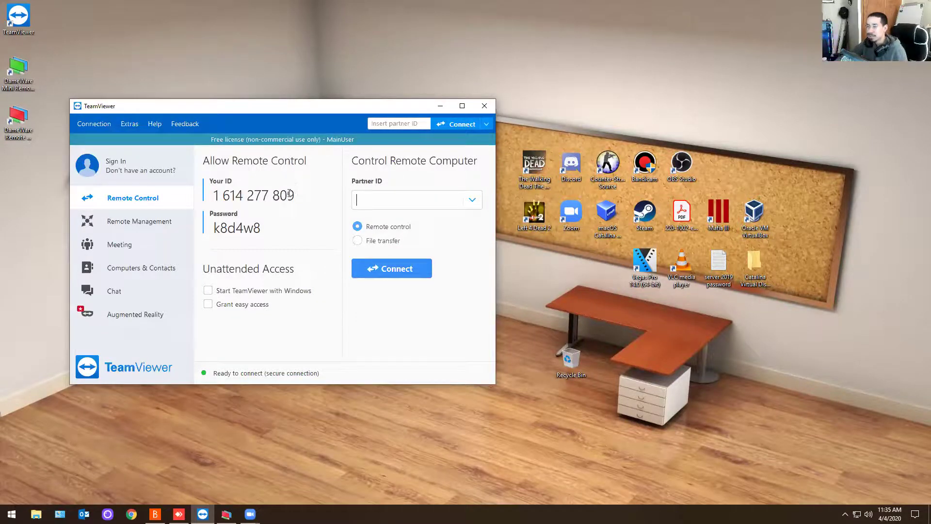
- Browse the Partner ID list and nearby contacts, then dismiss the sign-in and login-required prompts
click(470, 208)
click(467, 208)
click(464, 209)
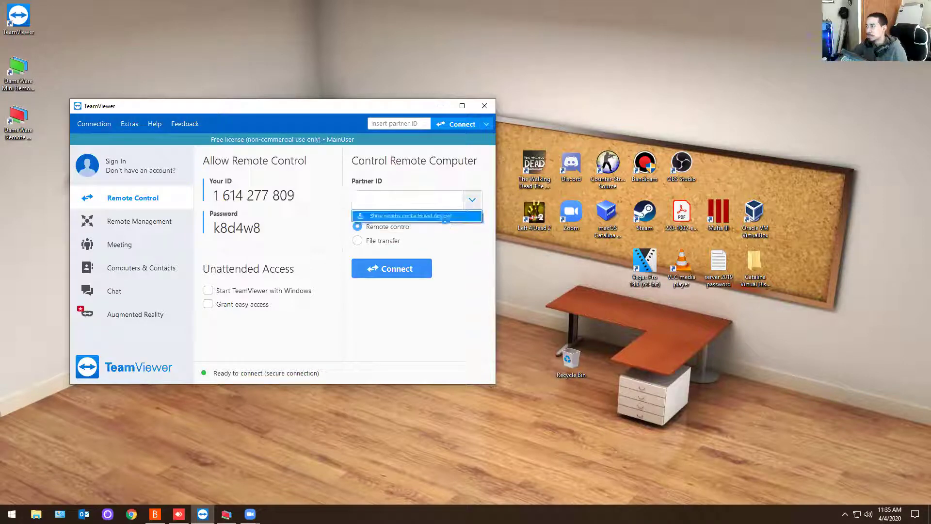
click(445, 218)
click(343, 144)
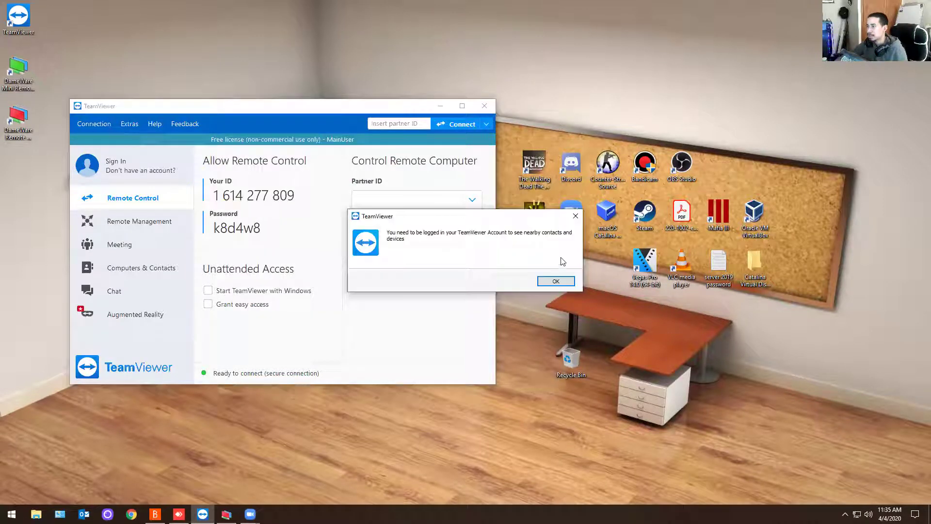
click(555, 281)
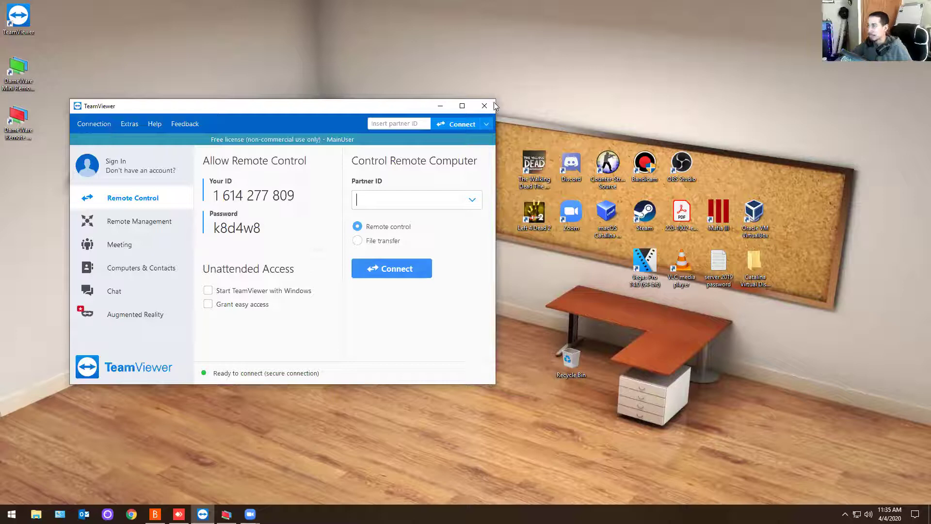
drag(472, 105, 483, 107)
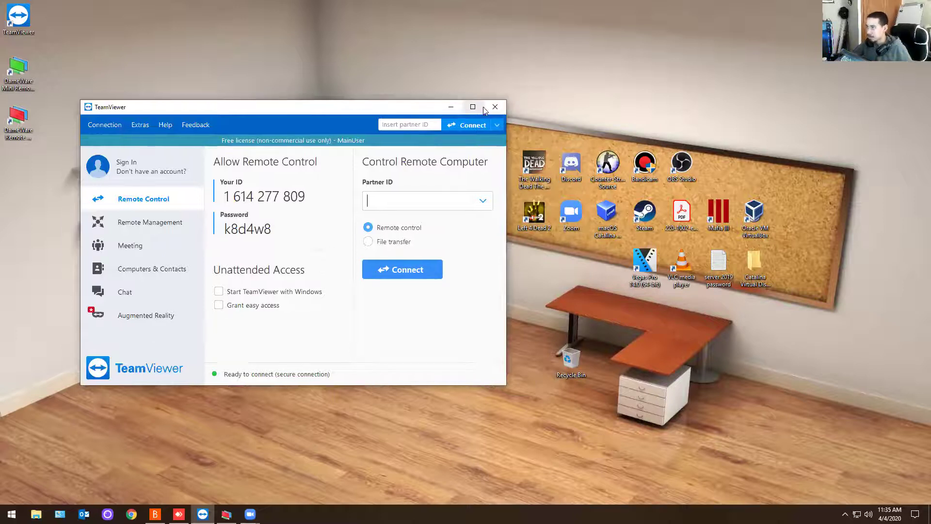
- Close TeamViewer and its promo popup, then select this desk's AnyDesk address
click(485, 106)
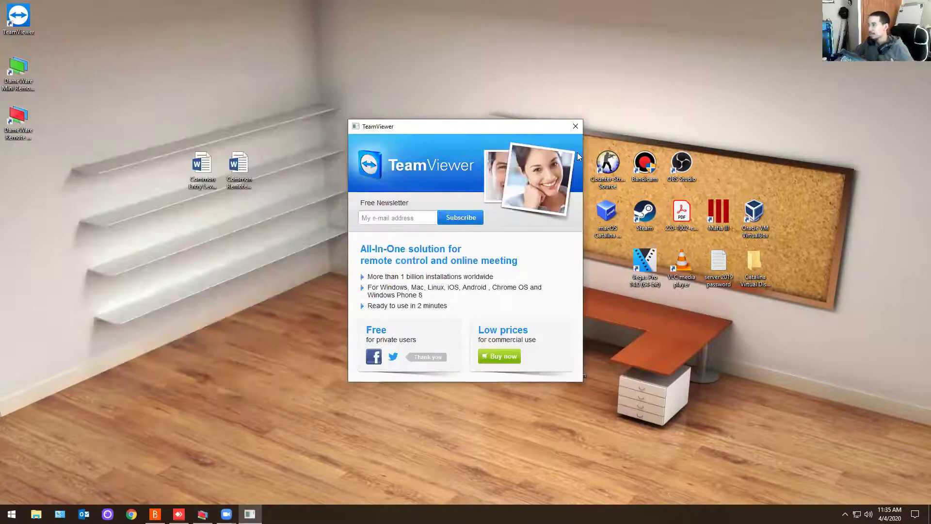
click(576, 126)
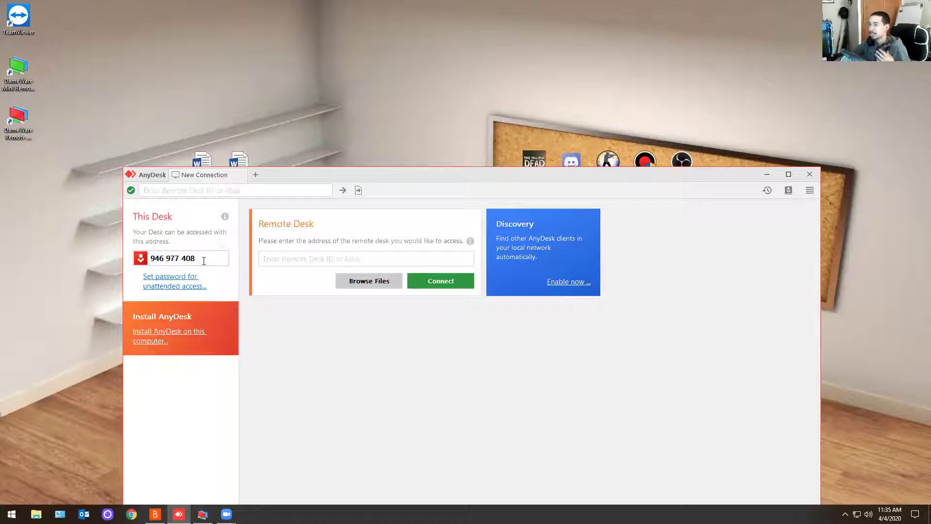
drag(204, 261, 147, 260)
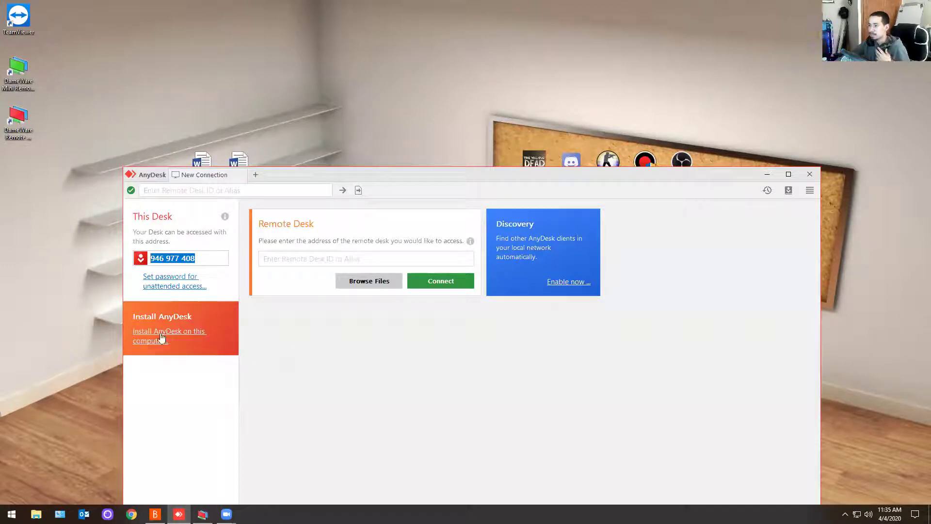
- Enter the Remote Desk field and view, then close, the Address Book suggestions
click(312, 260)
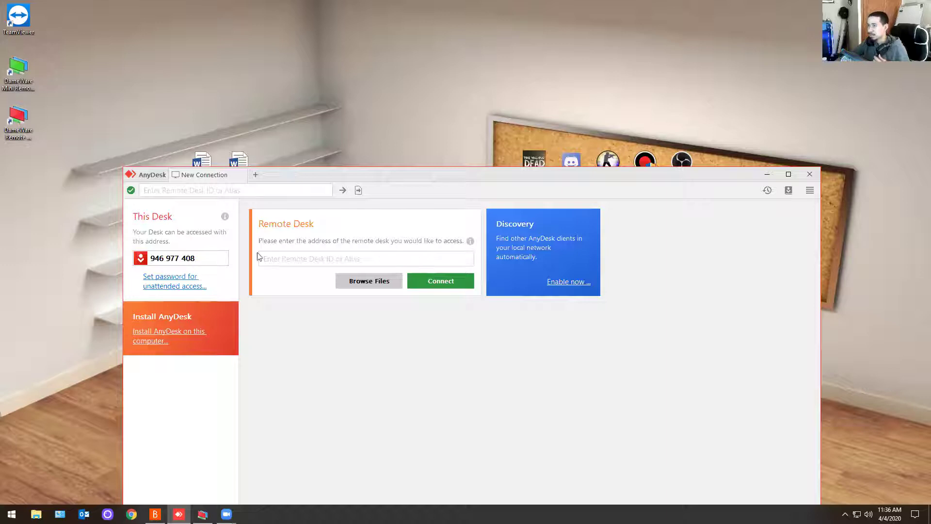
click(303, 264)
click(464, 297)
click(329, 260)
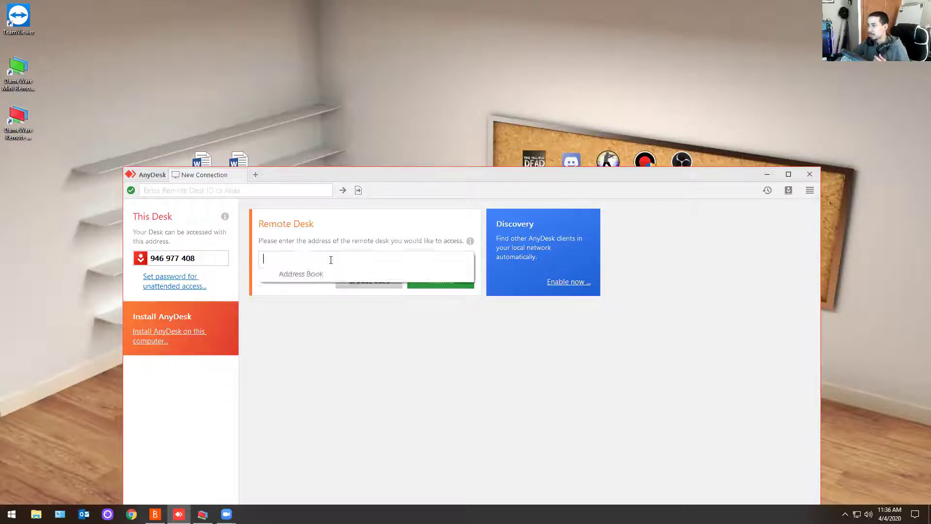
click(307, 342)
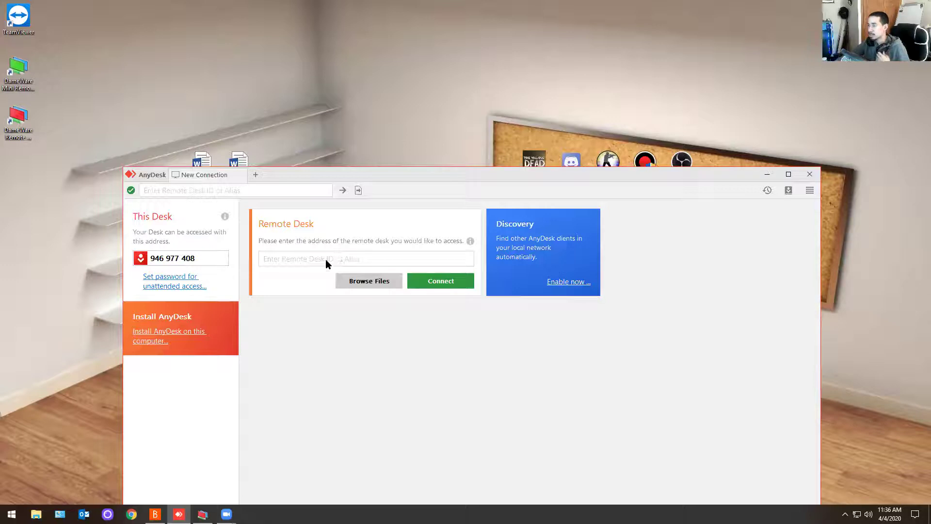
- Read AnyDesk's remote-access help article in Chrome, then return to the AnyDesk window
click(471, 241)
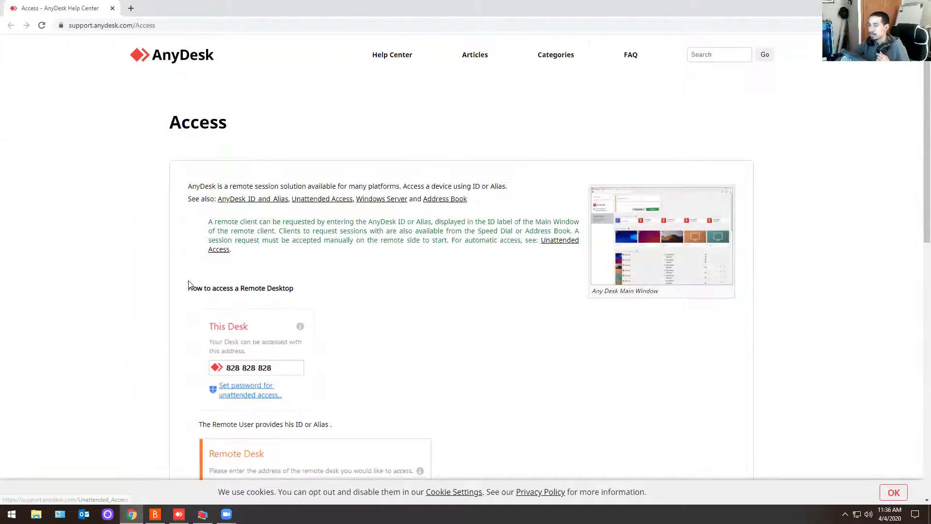
scroll(189, 285, down, 5)
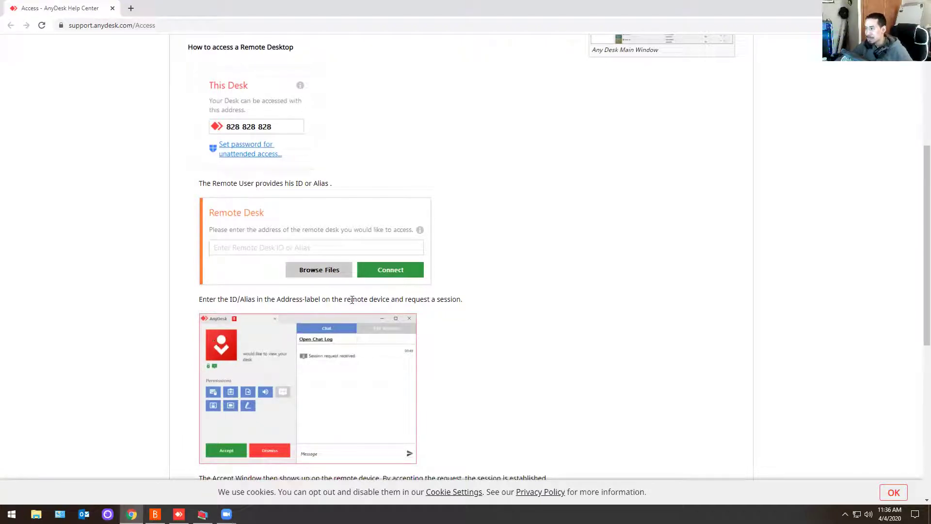
scroll(219, 310, down, 3)
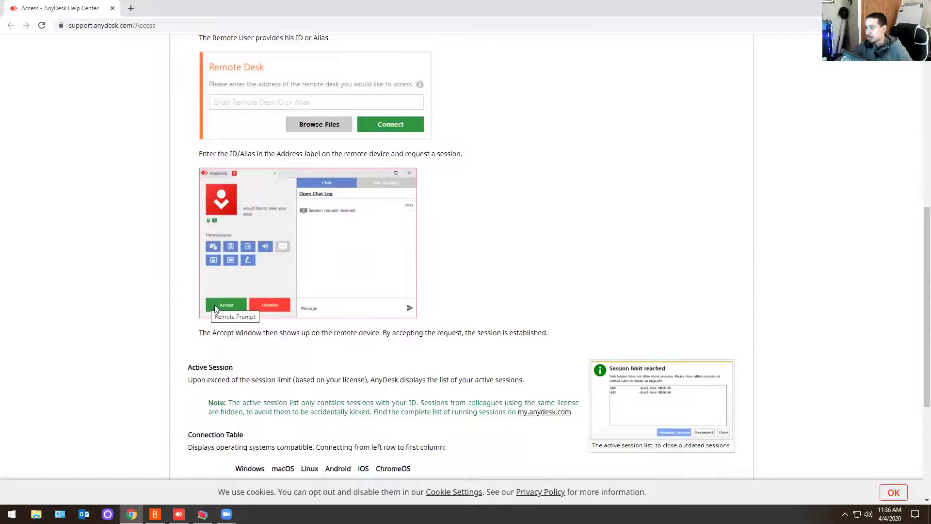
scroll(215, 309, down, 2)
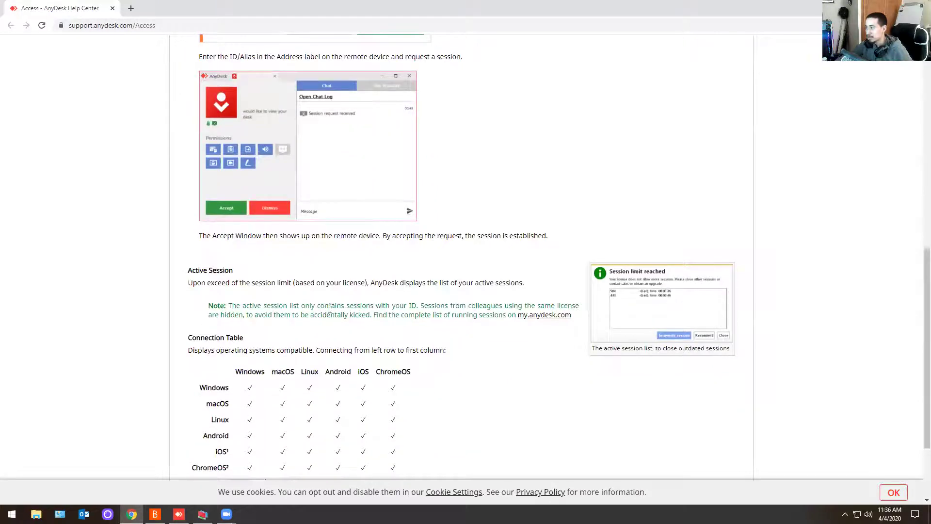
scroll(485, 317, down, 2)
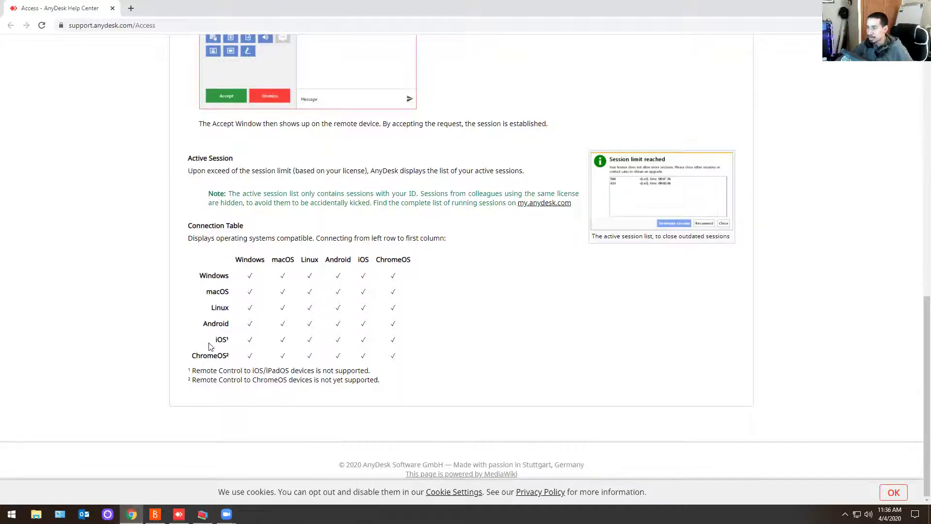
scroll(203, 365, up, 3)
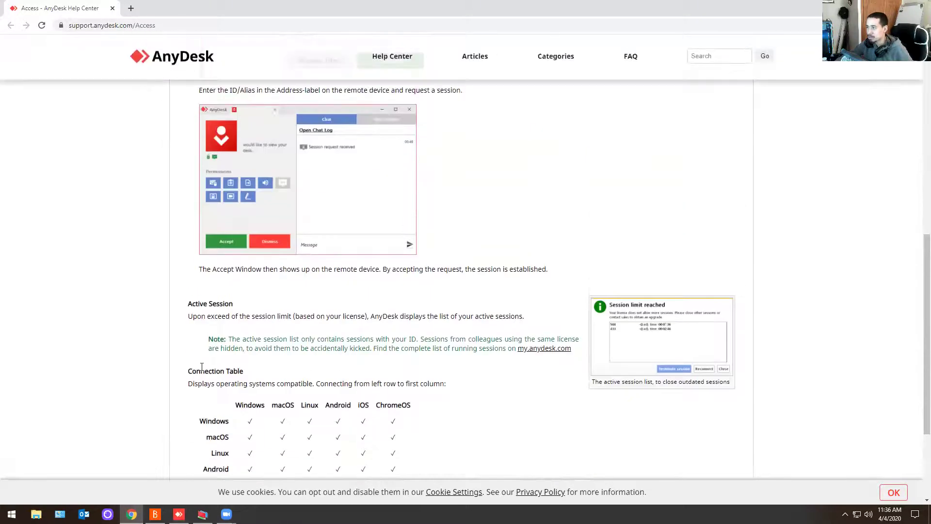
scroll(201, 366, up, 3)
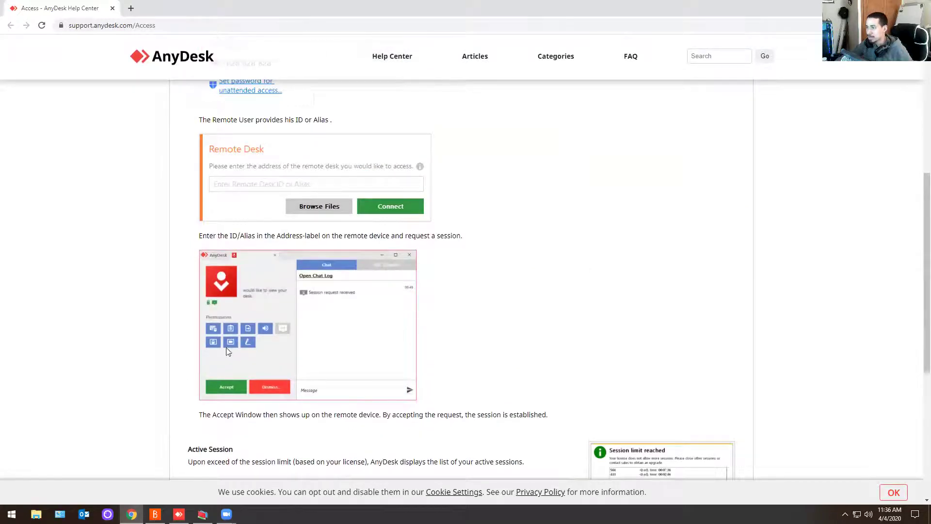
scroll(233, 390, up, 3)
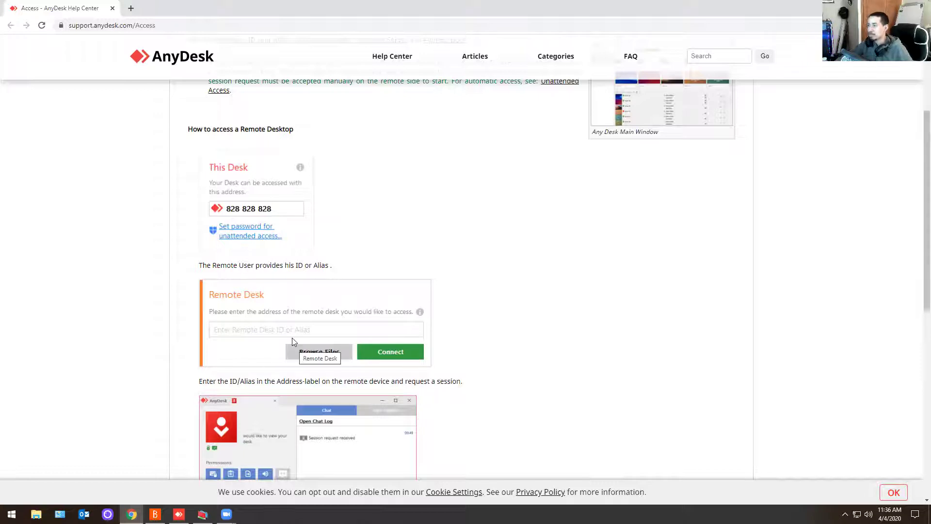
key(alt+Tab)
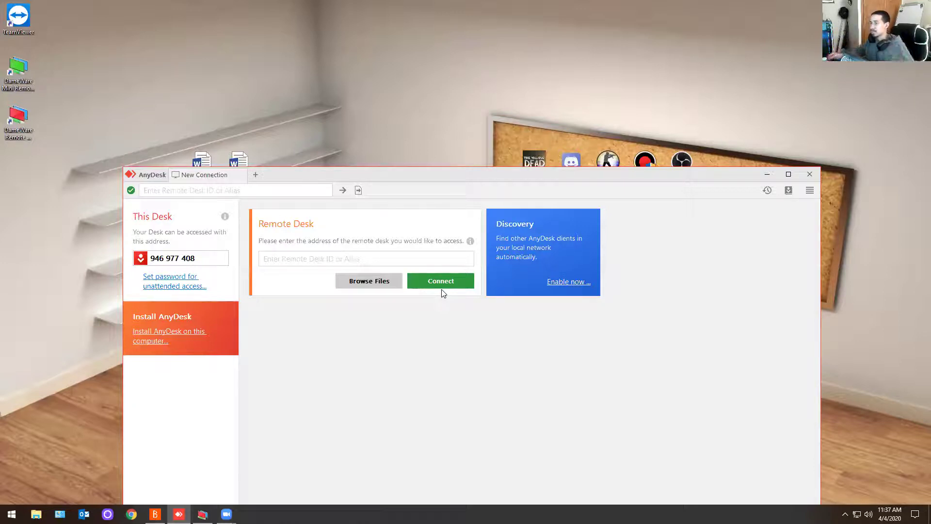
click(810, 190)
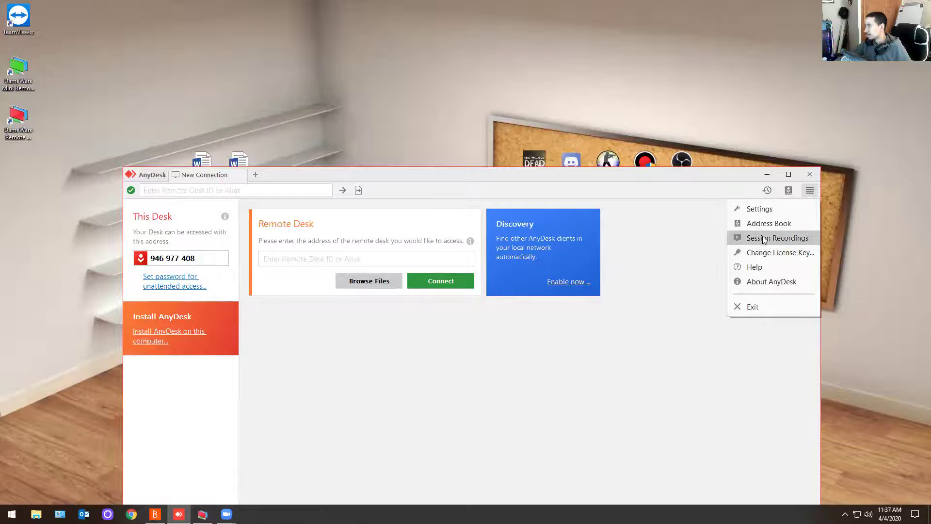
click(759, 209)
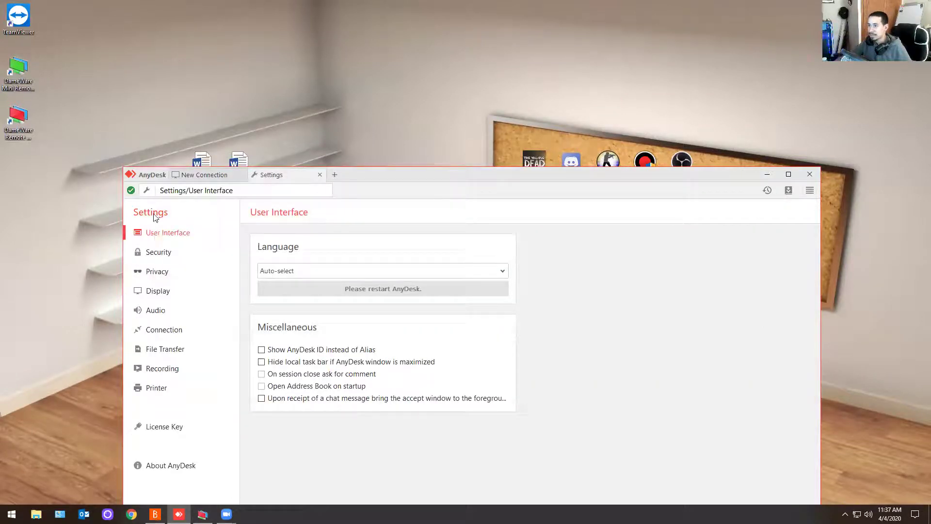
click(321, 175)
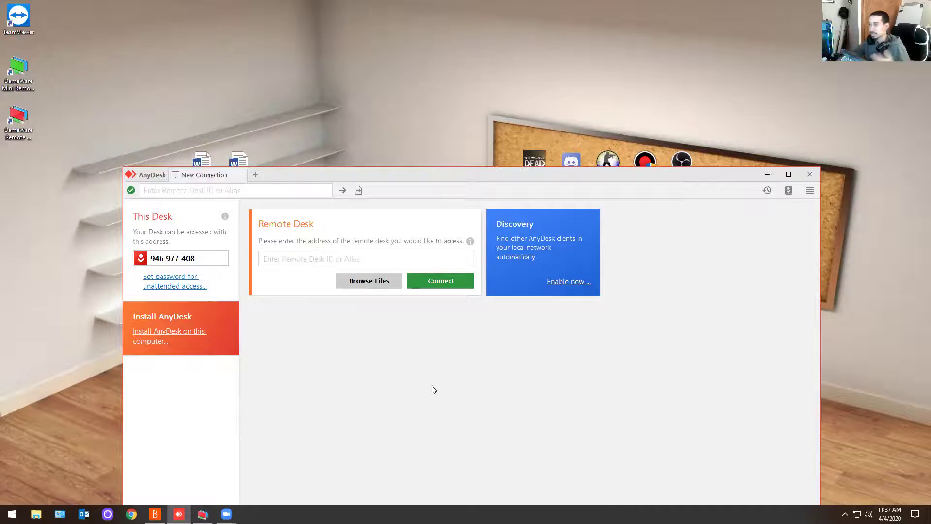
- Show and dismiss the remote desk history and Address Book lists
click(298, 262)
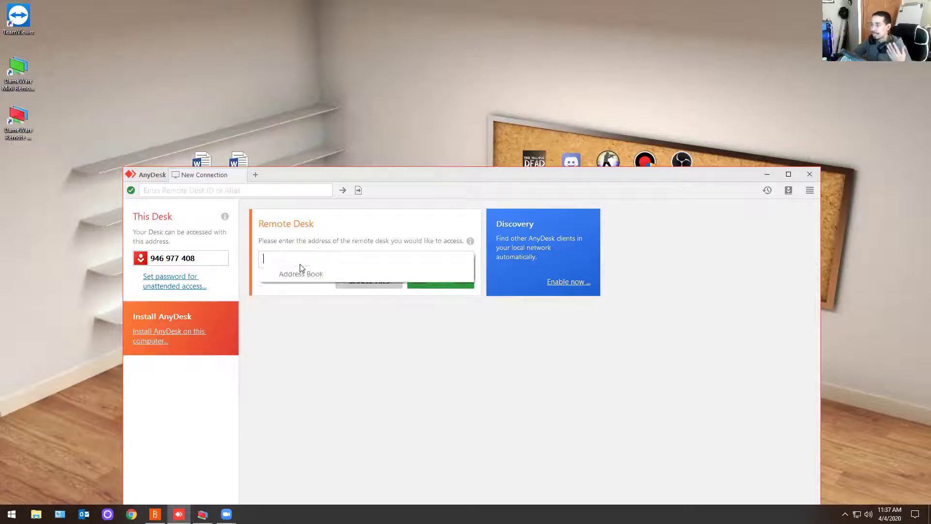
click(251, 378)
click(266, 258)
click(270, 298)
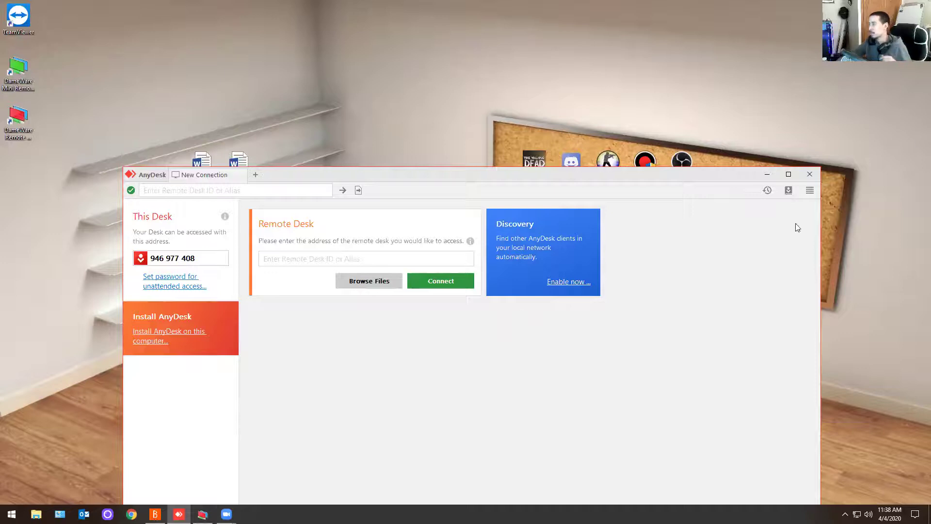
- Close AnyDesk, cancelling the installation and answering No to 'Do you like AnyDesk?'
click(810, 174)
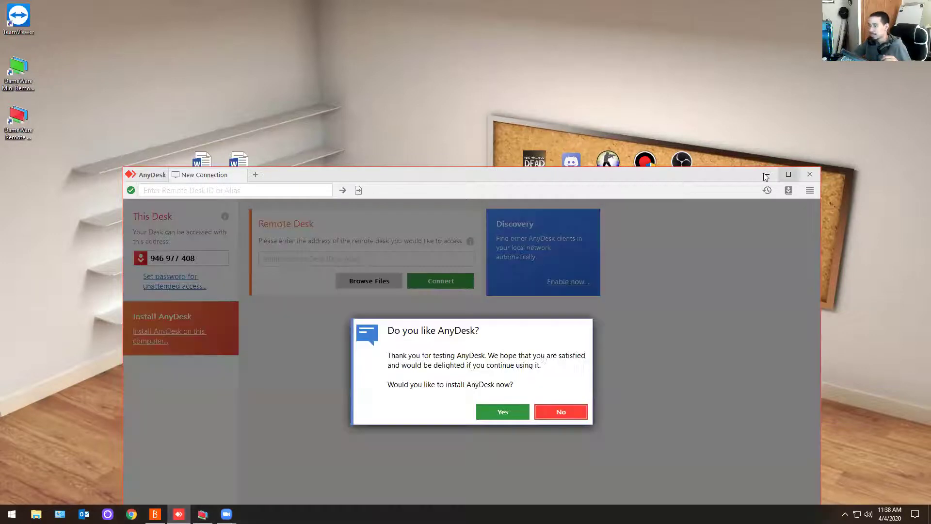
click(504, 409)
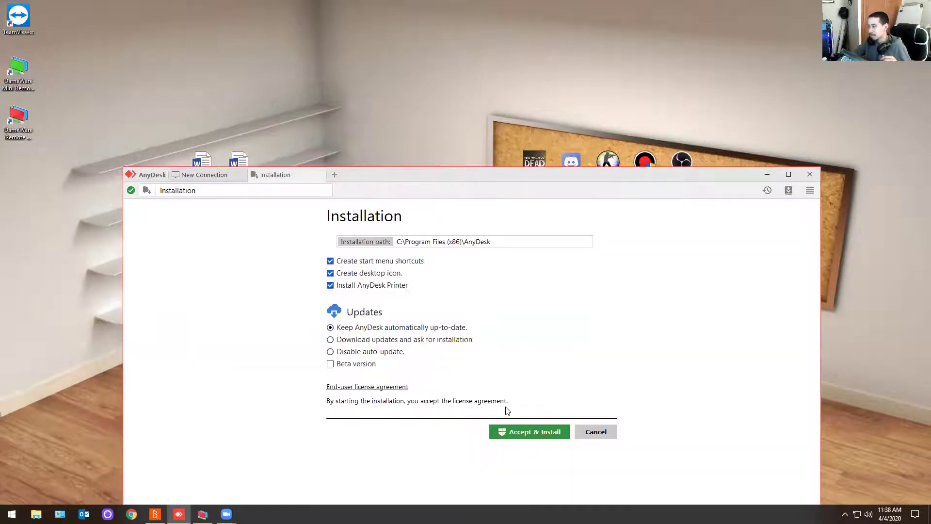
click(808, 177)
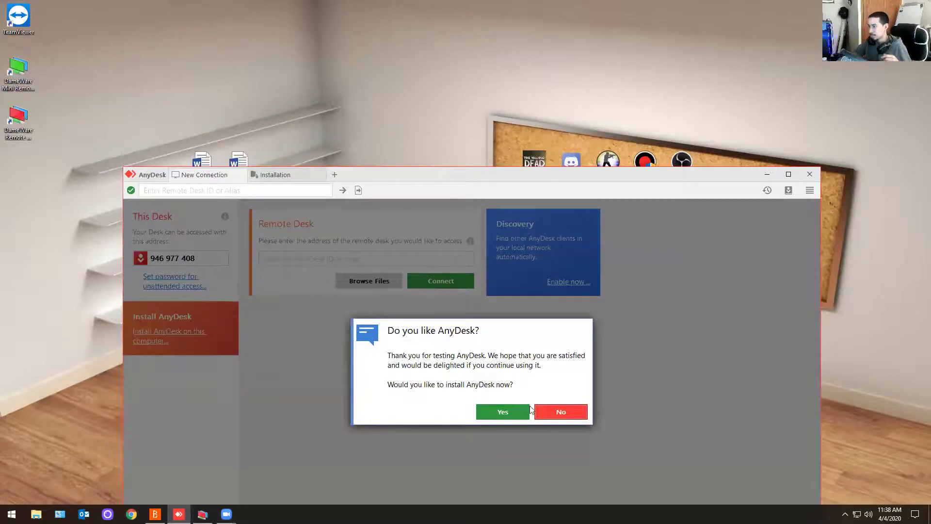
click(505, 416)
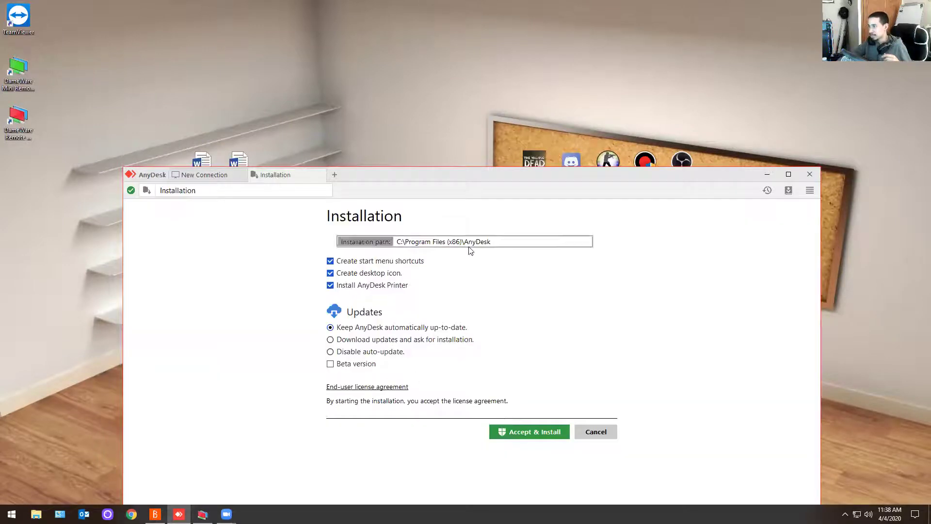
click(597, 432)
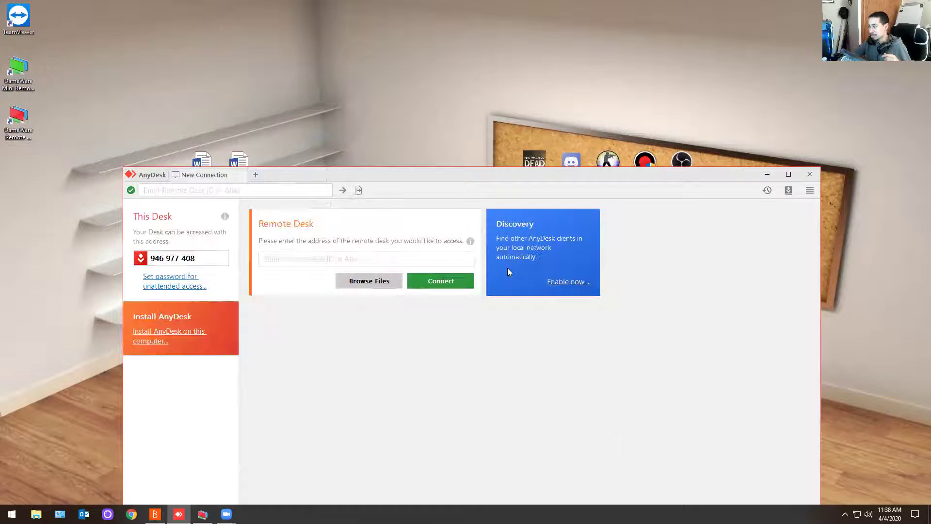
click(805, 180)
click(553, 405)
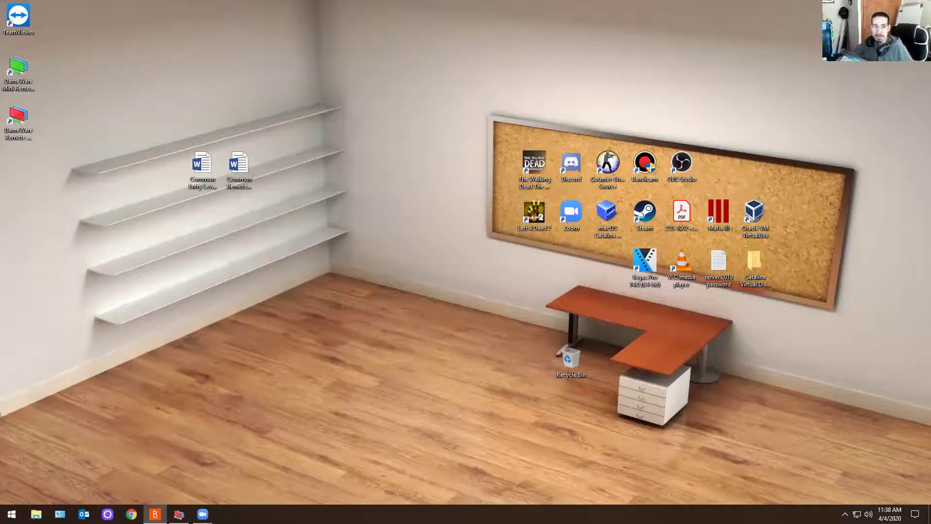
- Open the Bomgar Representative Console and generate a support session key via Start..
click(154, 514)
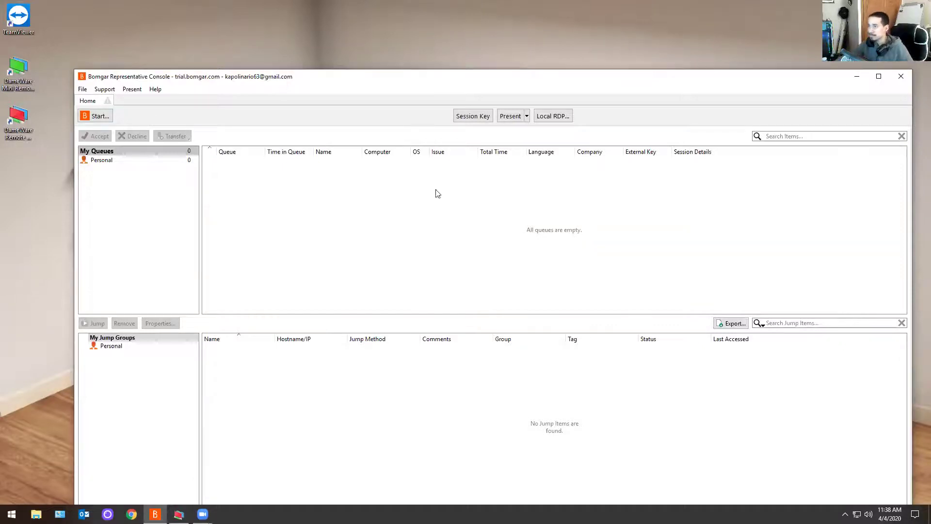
click(105, 117)
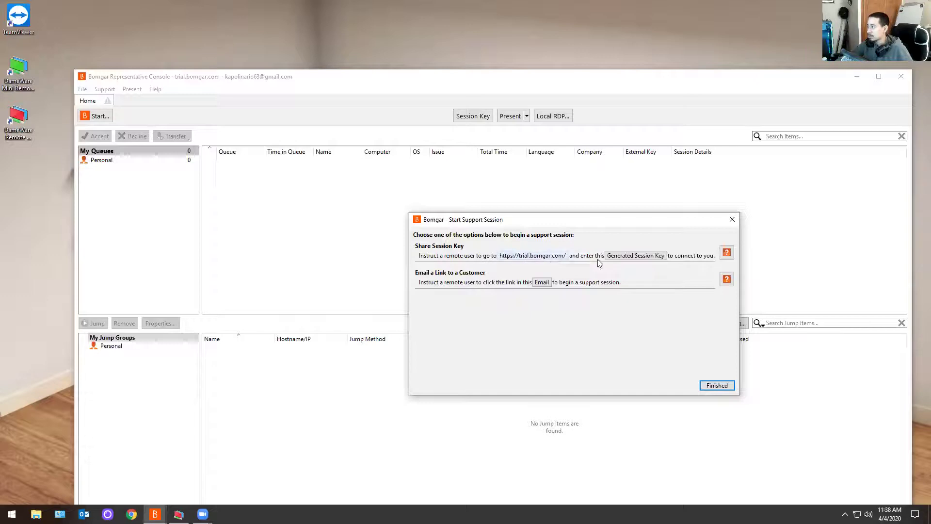
click(624, 261)
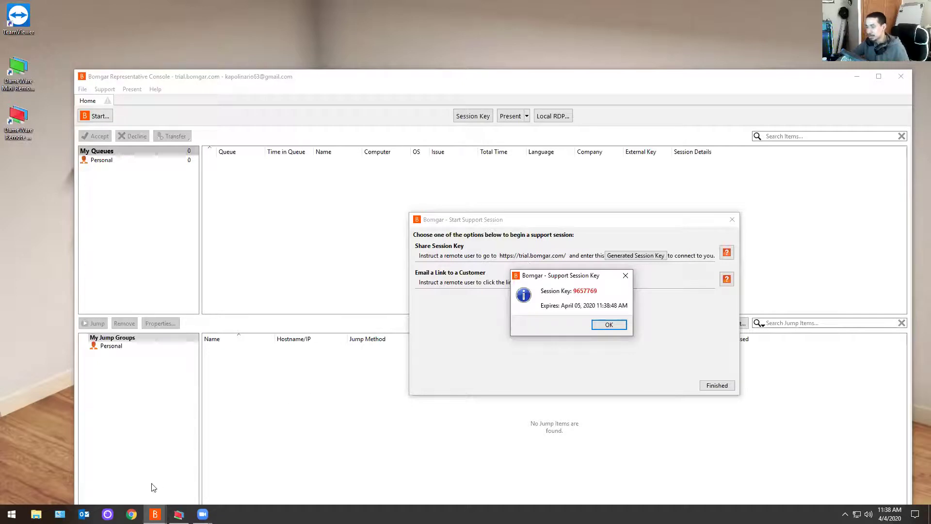
- Load trial.bomgar.com in a maximized Chrome window
click(132, 514)
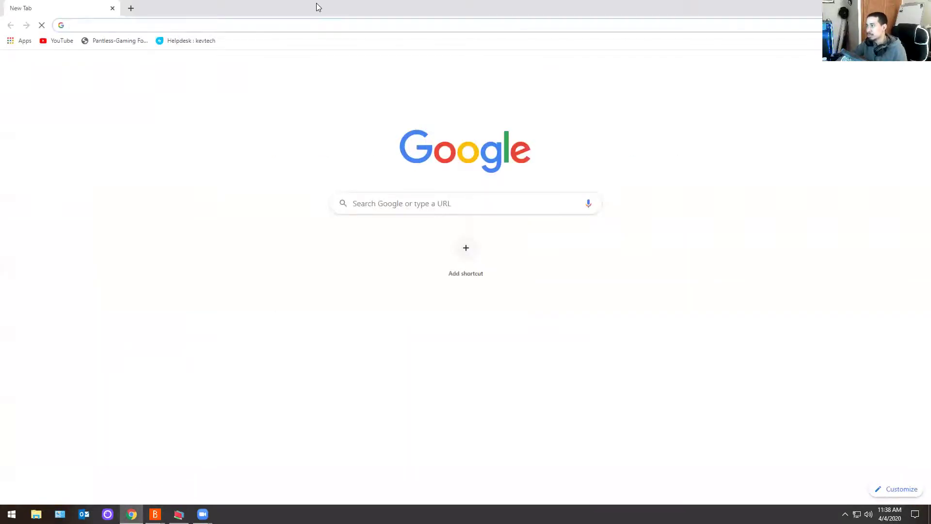
double_click(316, 4)
text(tra)
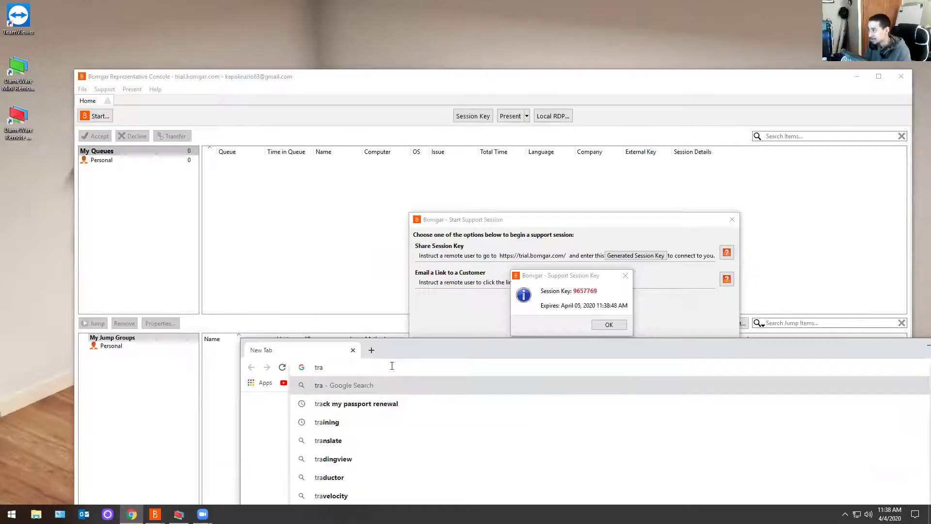
key(BackSpace)
text(ial)
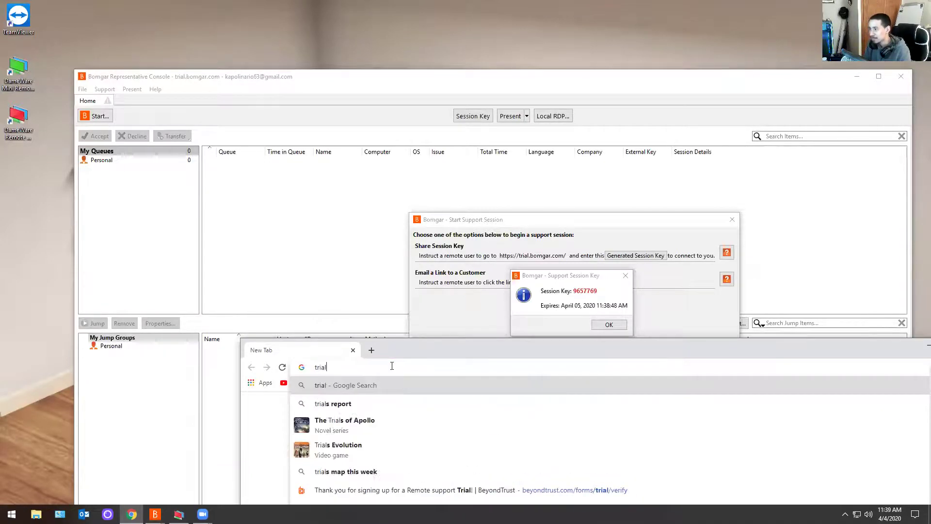
text(.bo)
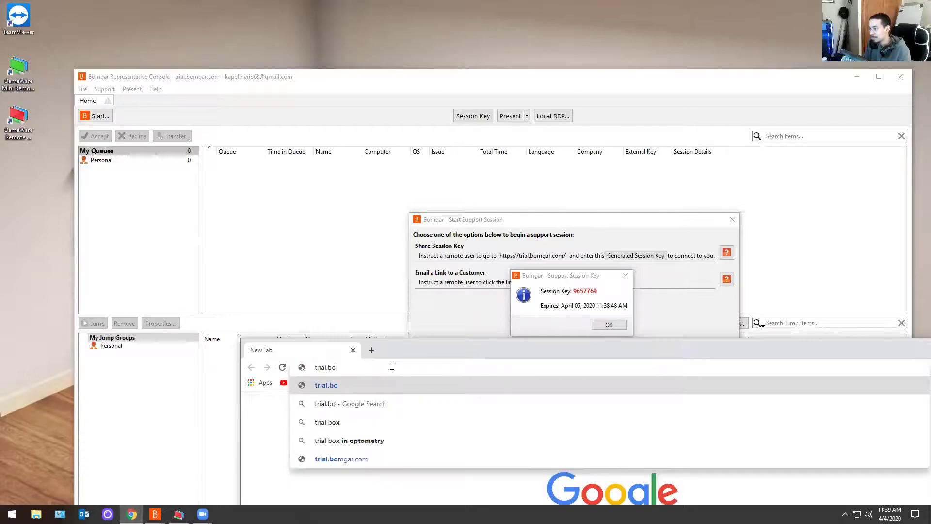
text(mga)
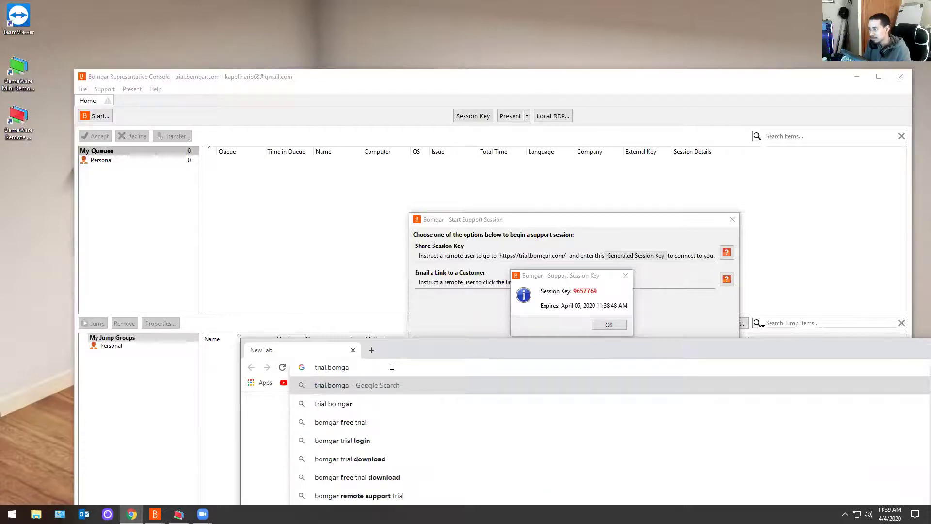
text(r.com)
key(Return)
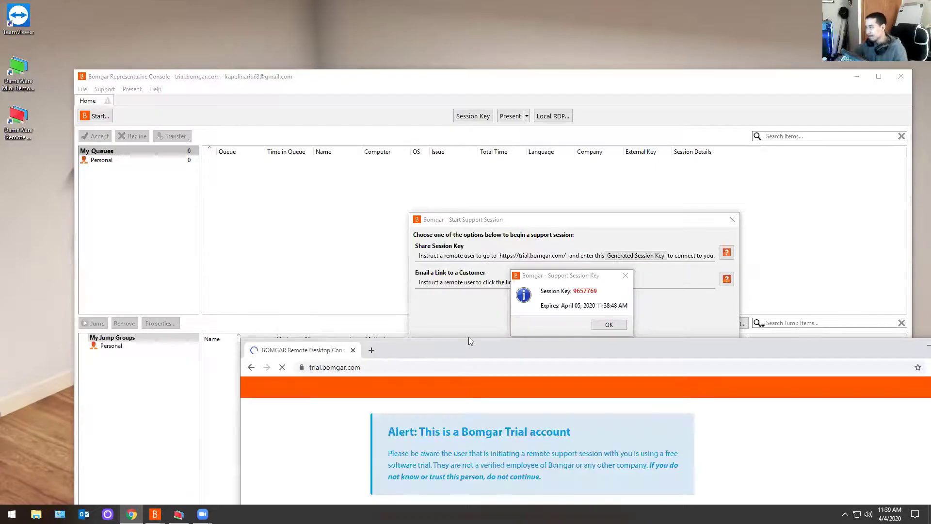
drag(468, 346, 422, 3)
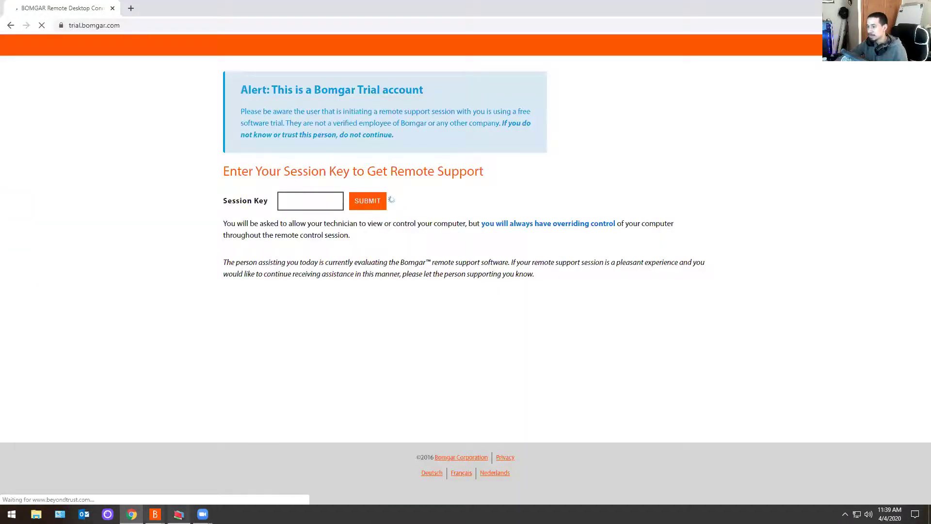
- Switch between the Bomgar console and browser, leaving the session key visible
mouse_move(156, 514)
click(208, 466)
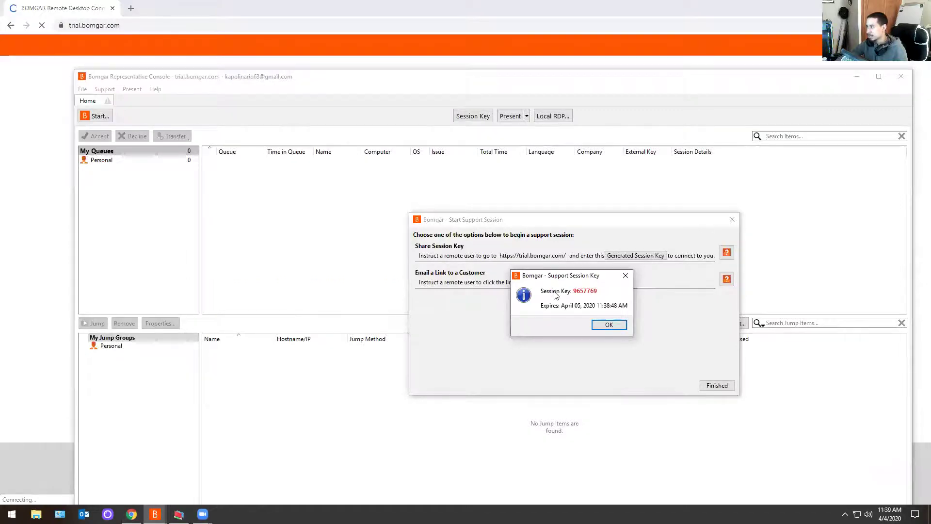
click(324, 4)
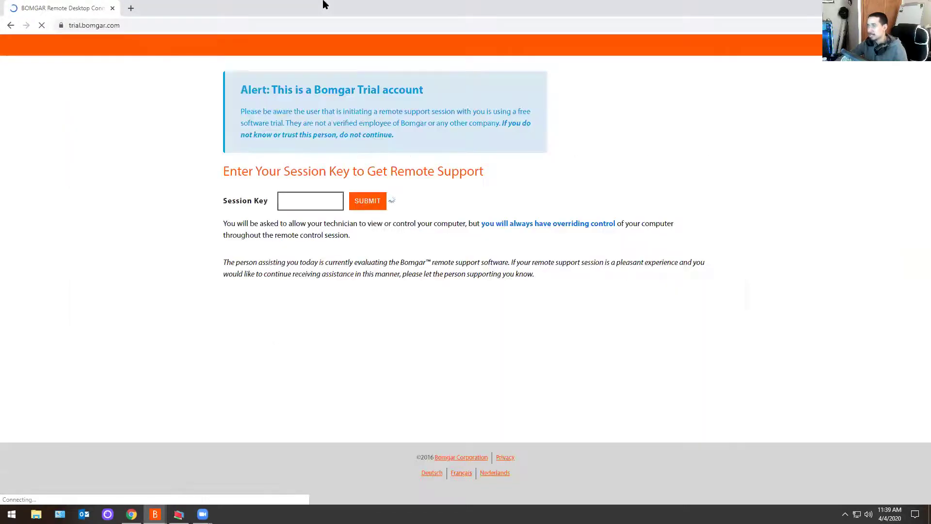
click(875, 6)
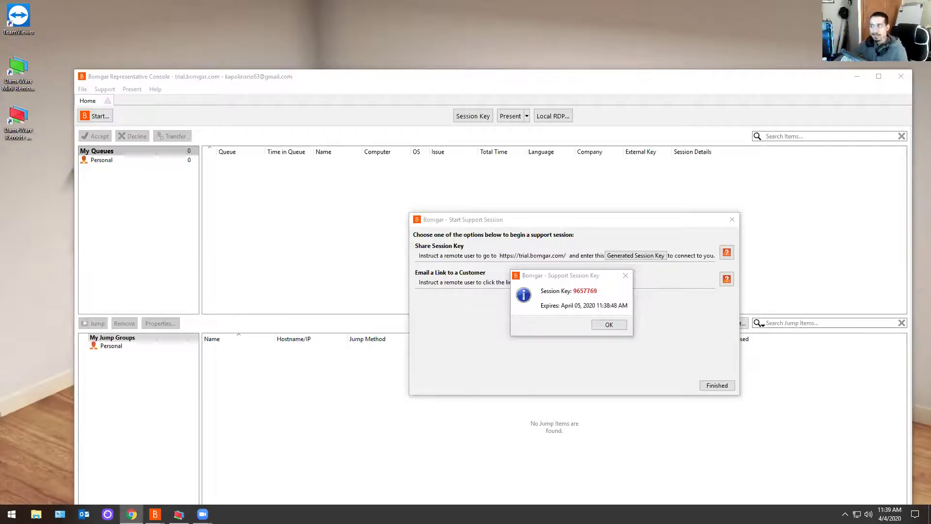
- Submit the session key on the trial.bomgar.com page to download the support client
key(alt+Tab)
drag(362, 11, 568, 33)
click(483, 228)
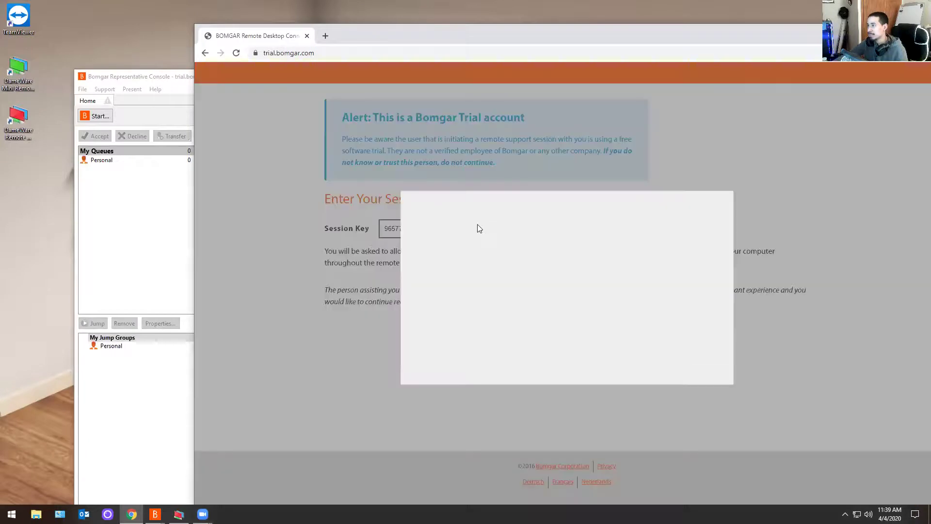
- Run the downloaded Bomgar client and accept 'I have read and agree' to connect
click(246, 503)
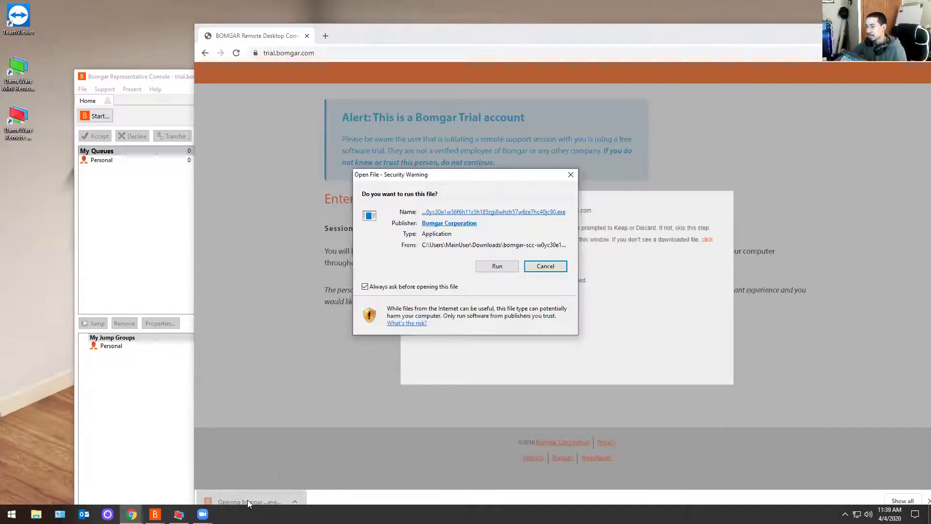
click(491, 265)
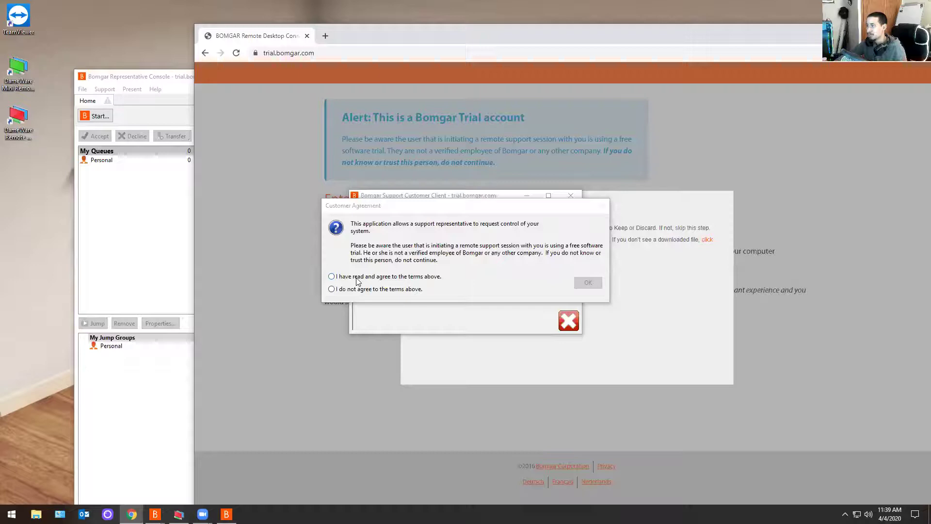
click(390, 279)
click(421, 277)
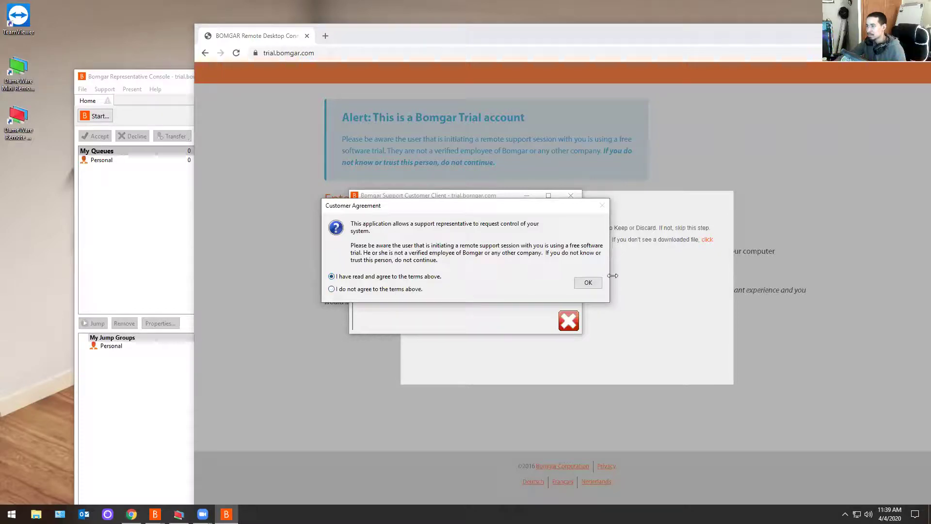
click(588, 282)
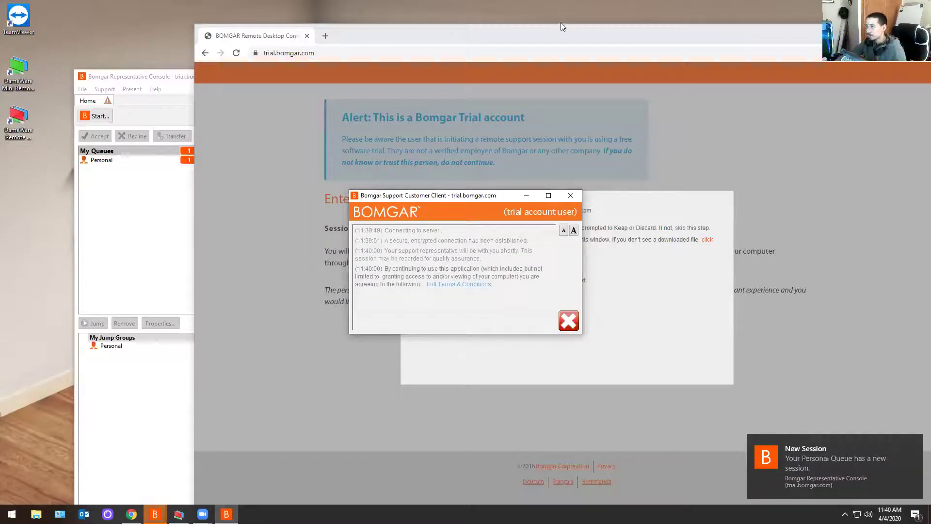
- Minimize the customer client and close the session key and Start Support Session windows
click(465, 34)
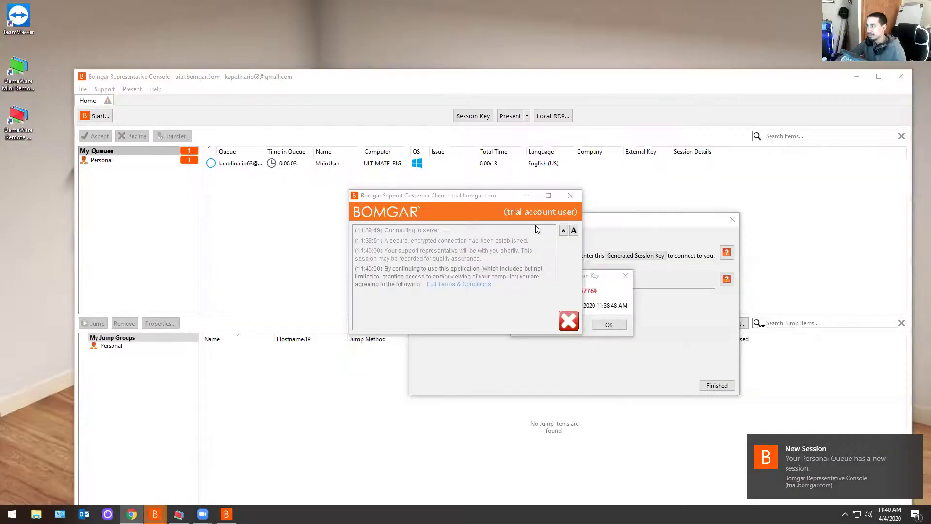
click(522, 197)
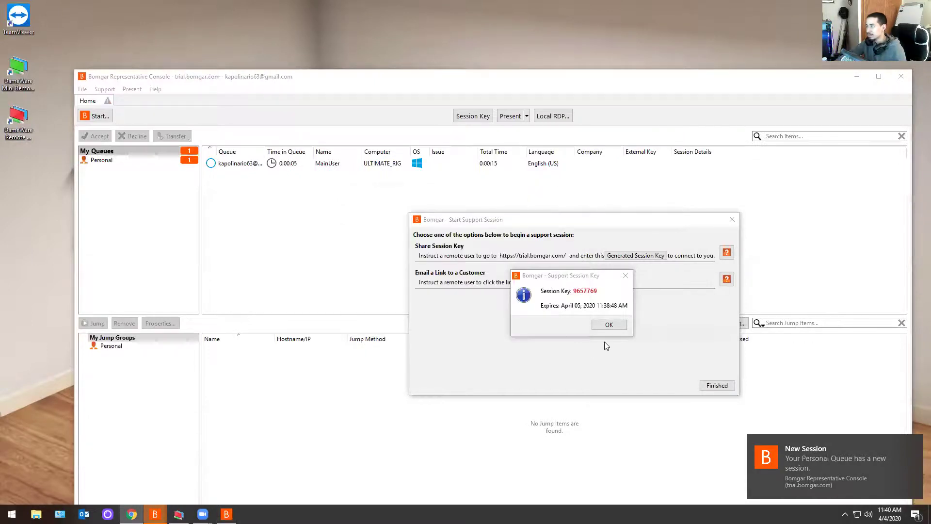
click(608, 324)
click(715, 385)
- Accept the queued session, start Screen Sharing, and allow full access on the customer side
click(348, 166)
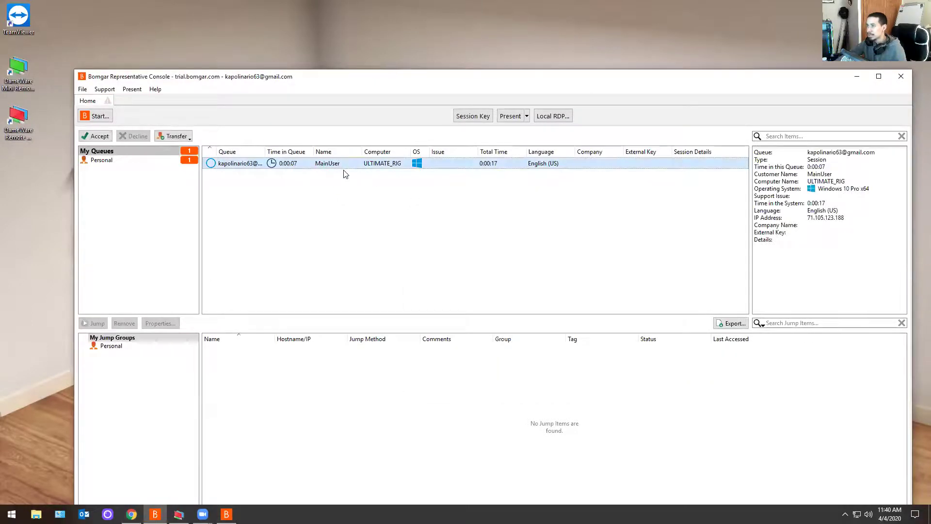
right_click(304, 173)
click(306, 177)
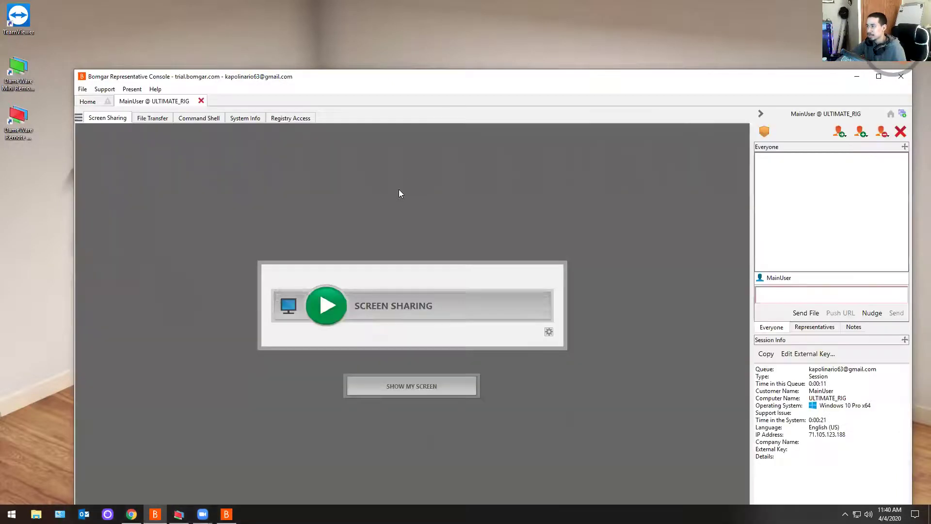
click(337, 310)
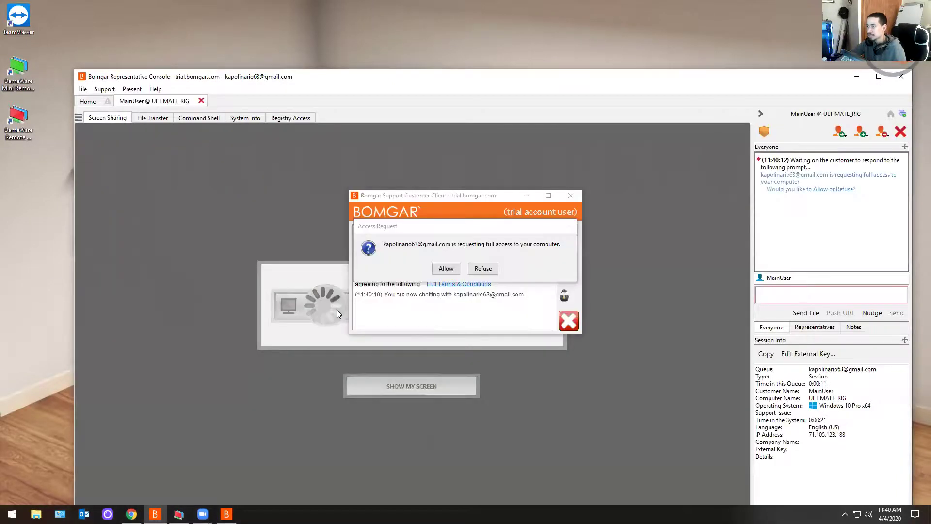
click(446, 268)
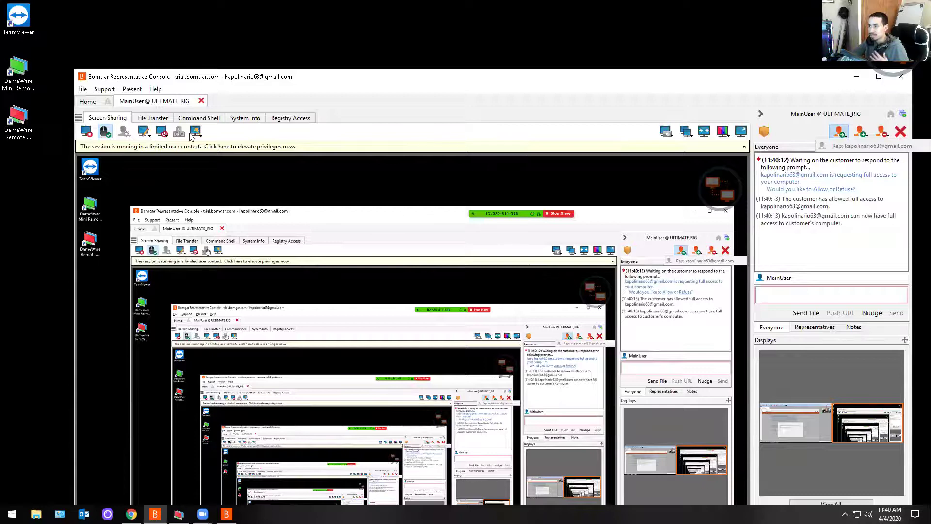
- Start File Transfer, then view the Command Shell, System Info and Registry Access tabs
click(154, 118)
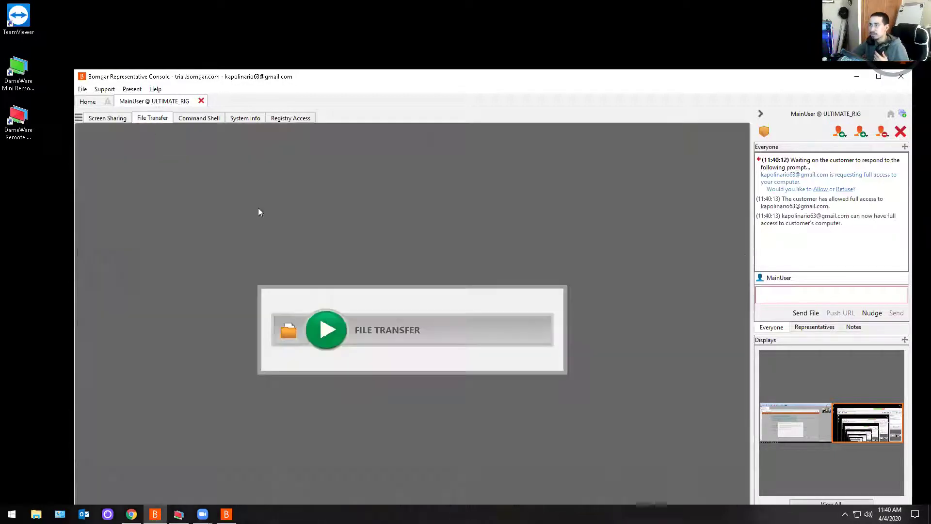
click(326, 338)
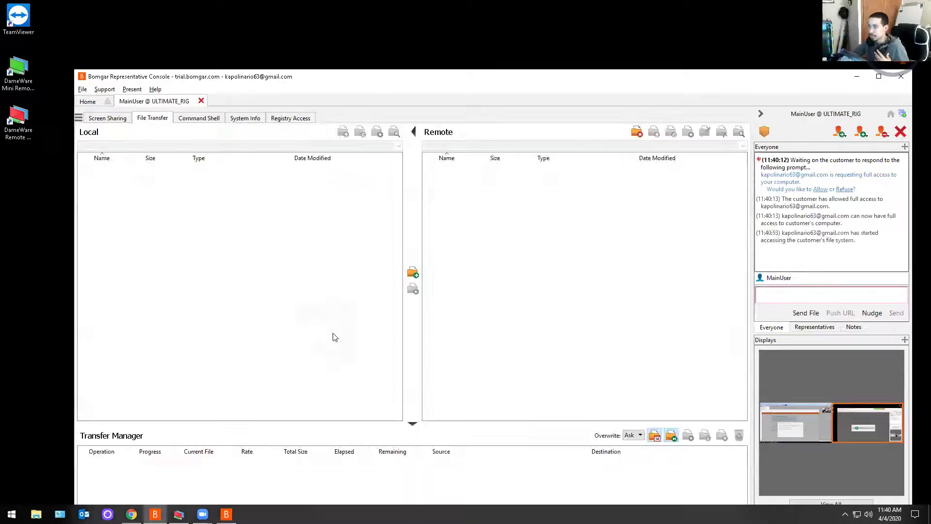
click(200, 119)
click(245, 119)
click(304, 118)
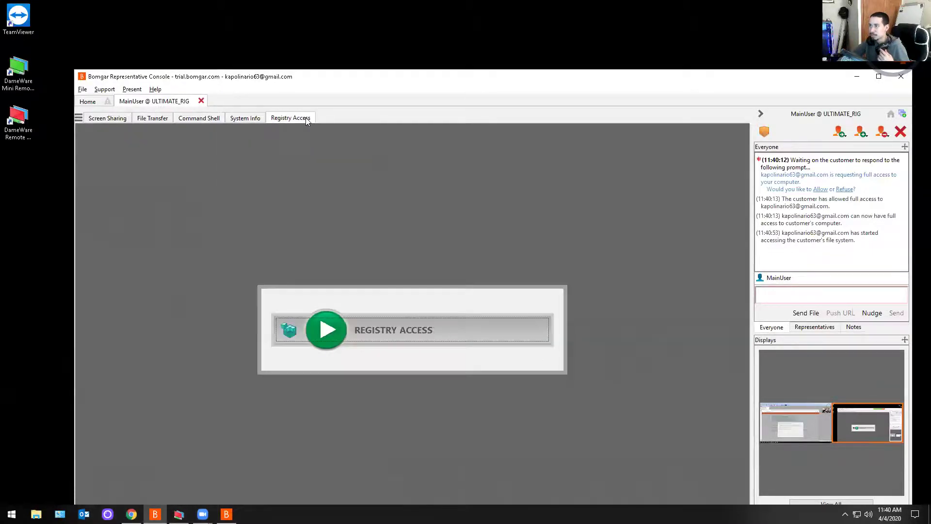
- End the support session and dismiss the session-ended notice
click(201, 101)
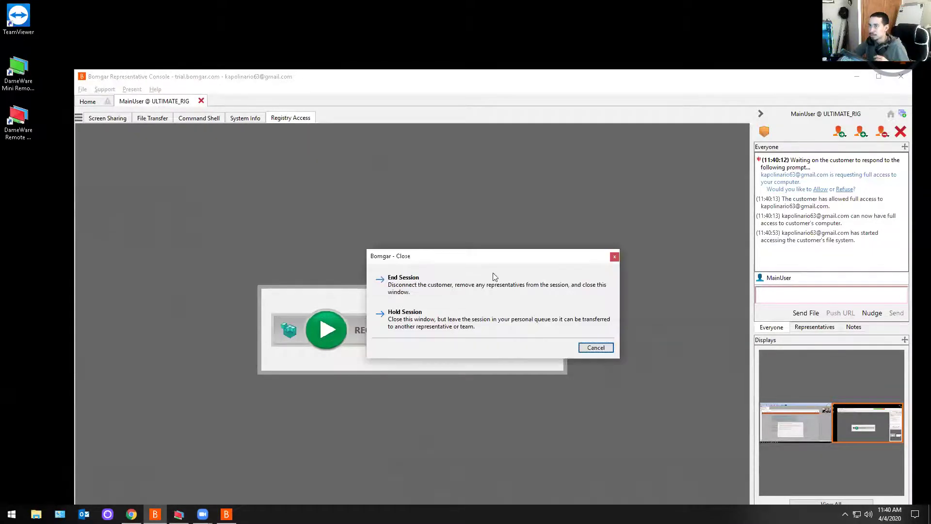
click(410, 286)
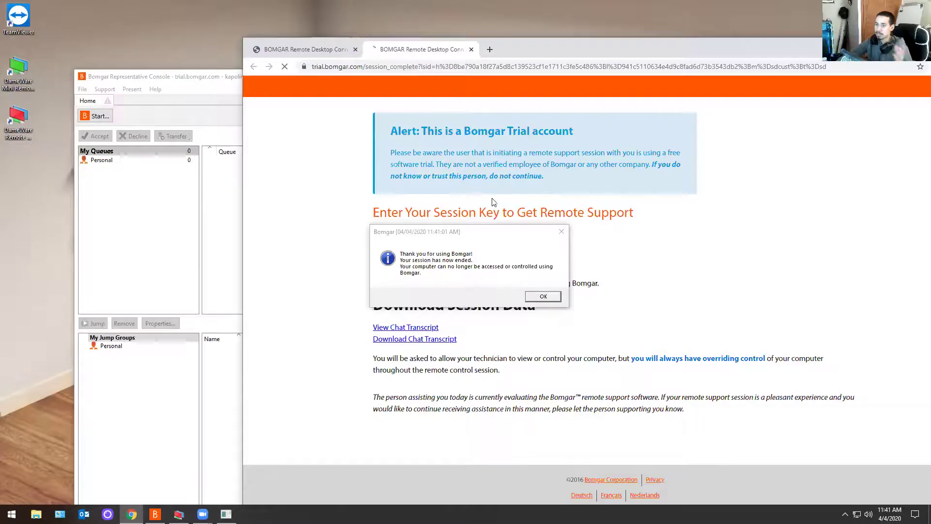
click(536, 296)
- Close the Bomgar browser pages, Chrome, and the Representative Console
click(470, 45)
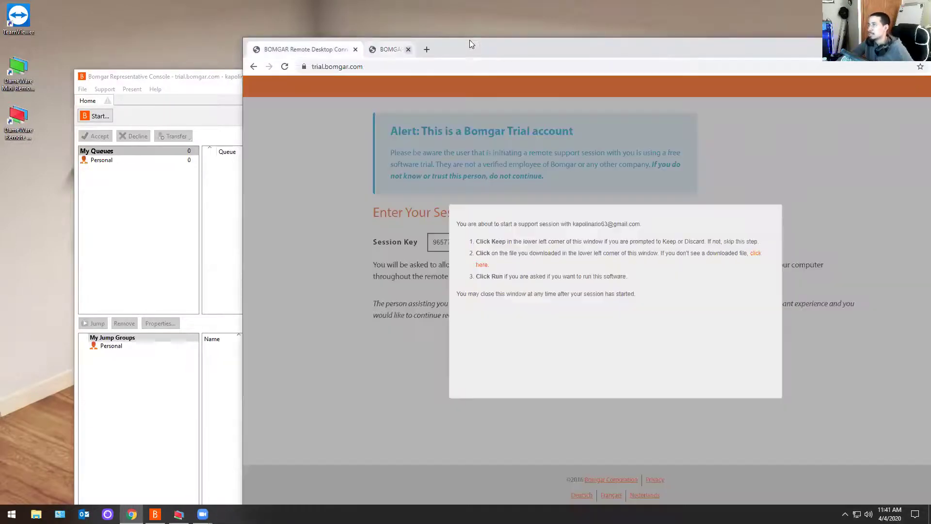
click(408, 49)
click(355, 49)
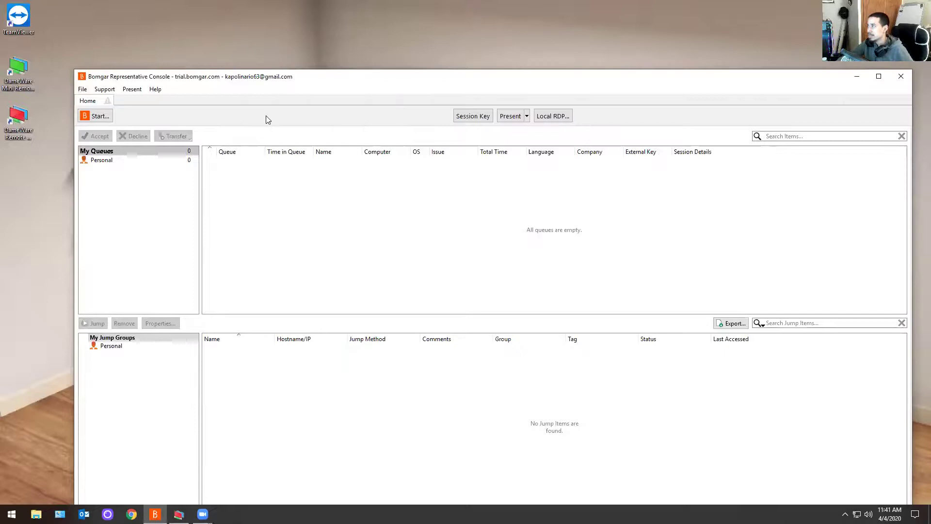
drag(376, 77, 324, 162)
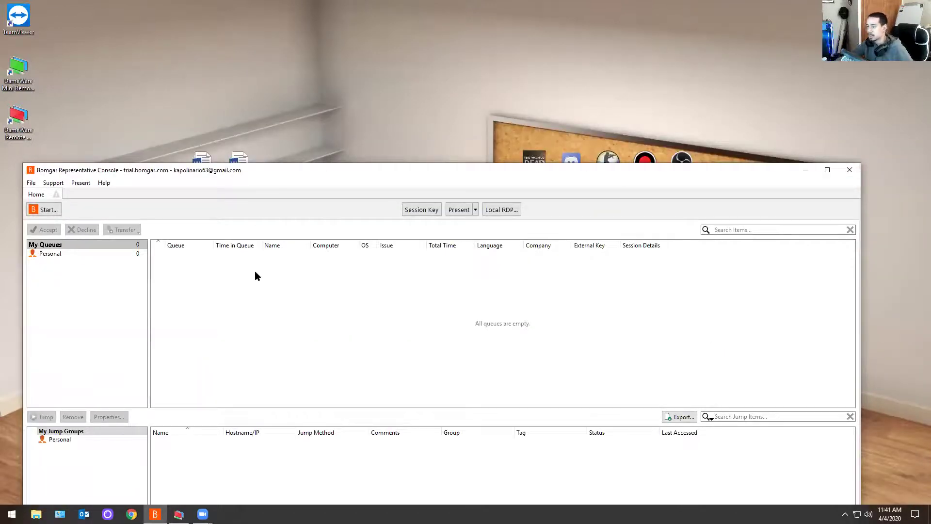
click(850, 170)
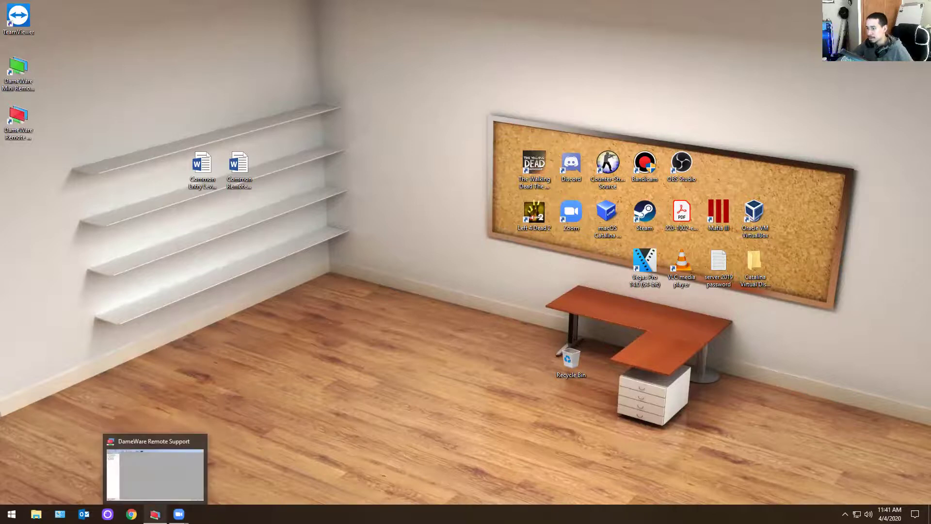
- Search the Start menu for 'log' and launch LogMeIn Client
click(12, 514)
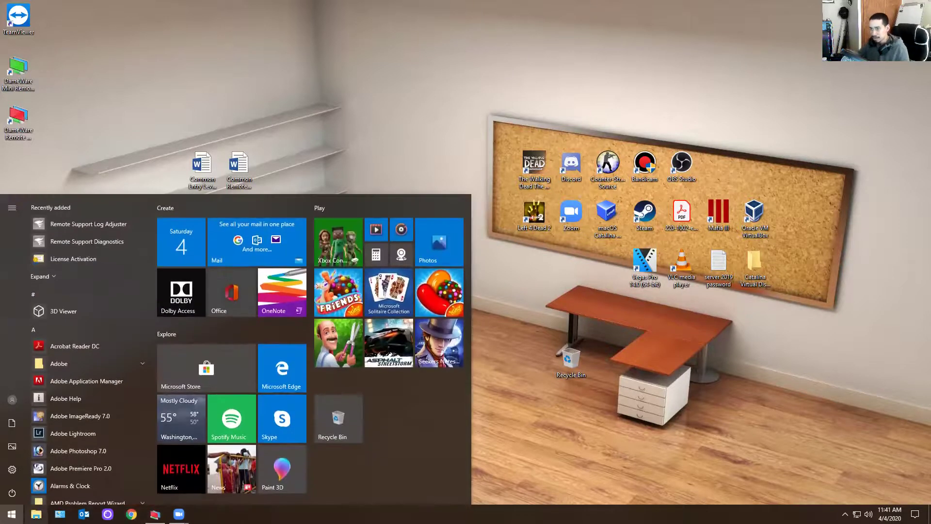
click(11, 514)
text(log)
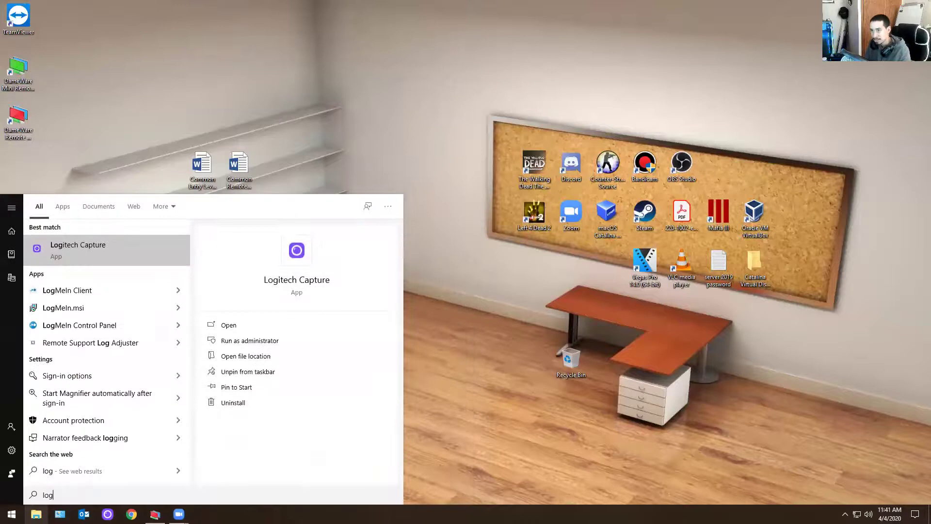
key(Down)
key(Down)
key(Down)
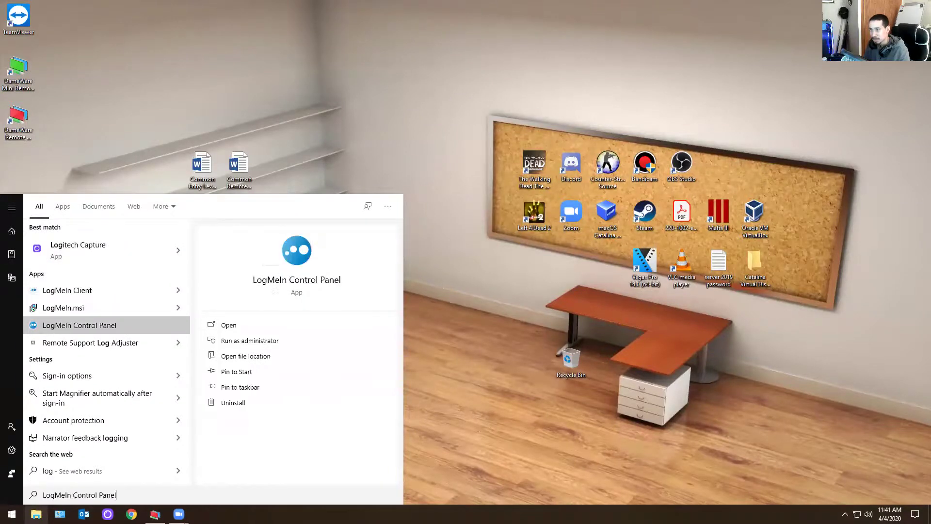
key(Return)
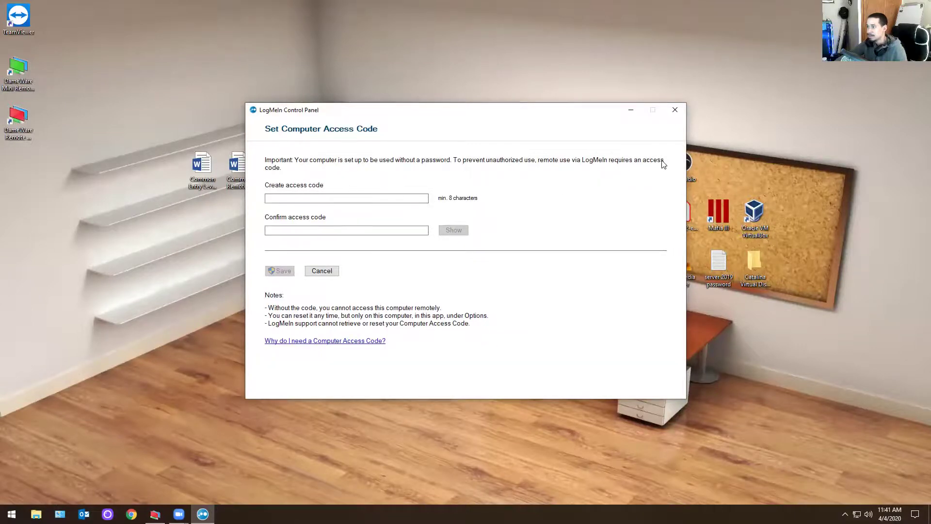
- Close the LogMeIn Control Panel and relaunch LogMeIn Client from a Start search for 'log'
click(675, 109)
click(11, 514)
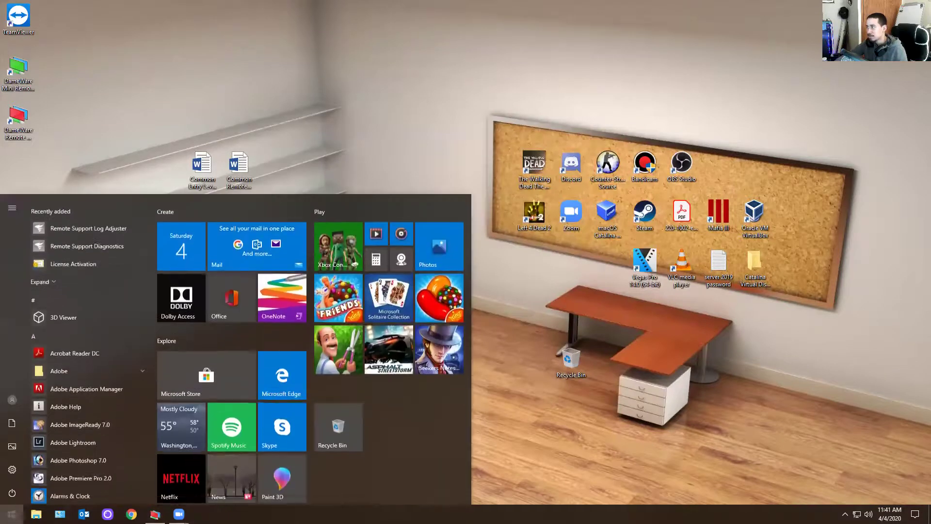
text(log)
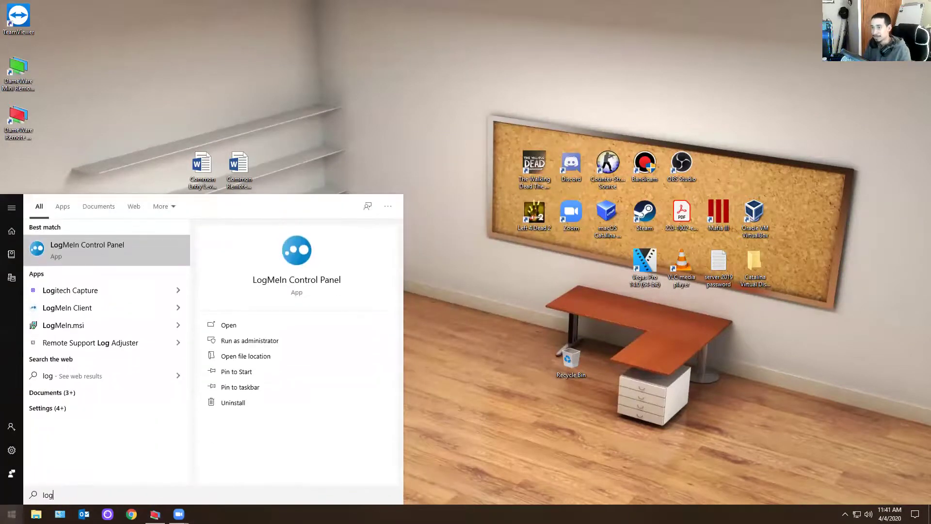
key(Return)
key(super)
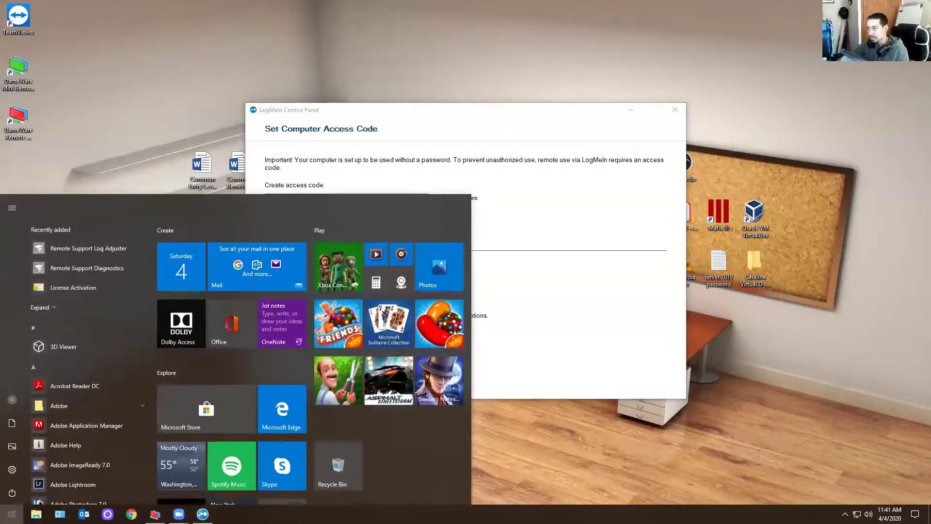
text(log)
key(Down)
key(Down)
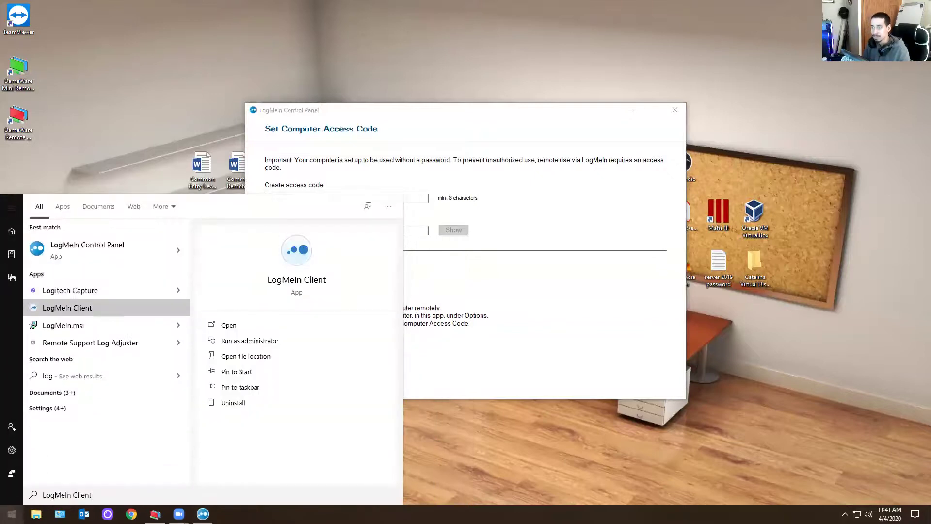
key(Return)
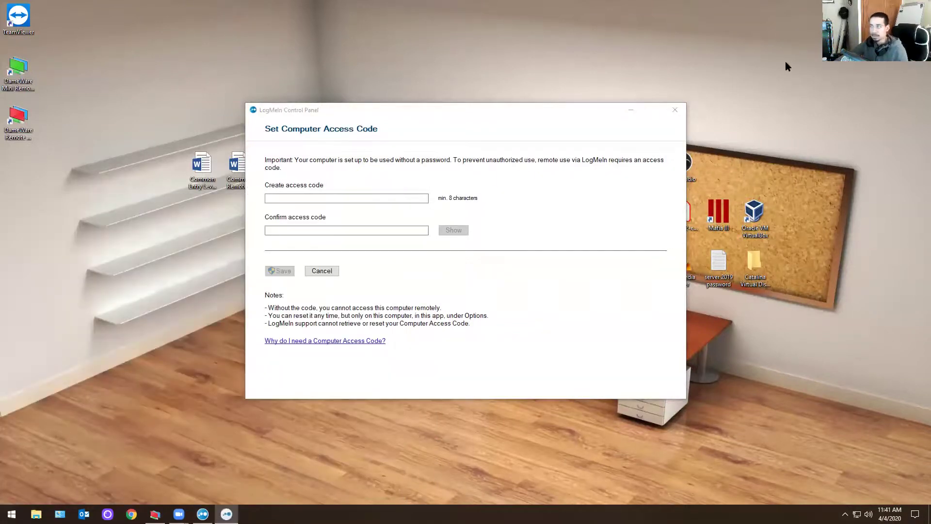
- Open and close a Remote Control session to ULTIMATE_RIG, then exit LogMeIn Client with No - Exit
click(672, 111)
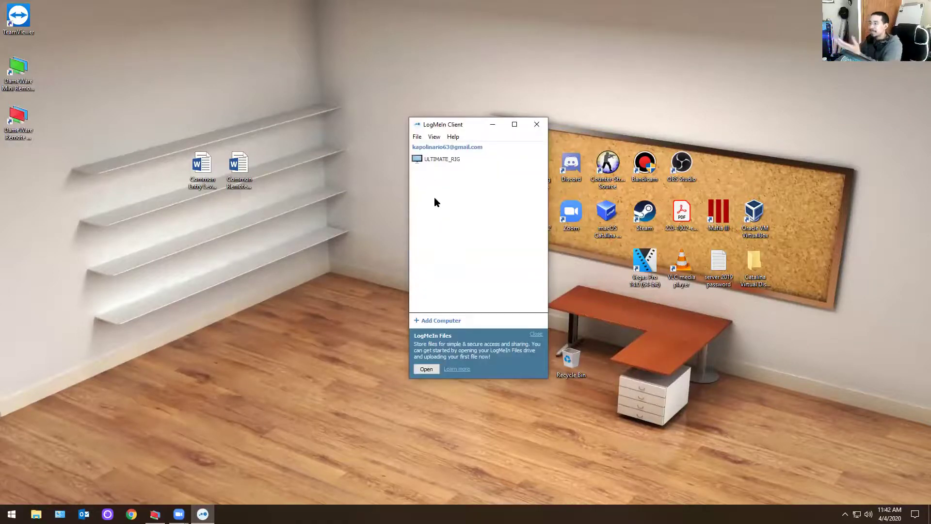
right_click(440, 164)
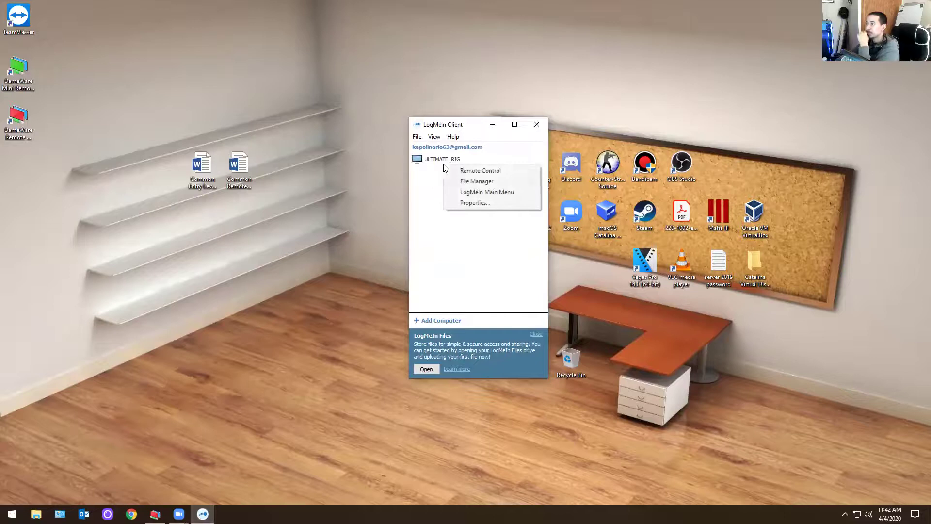
click(481, 171)
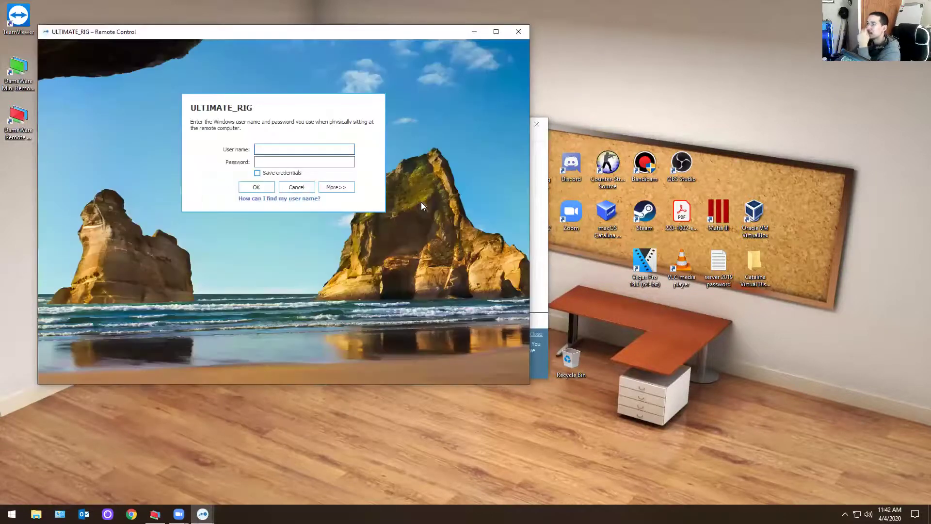
drag(361, 32, 595, 108)
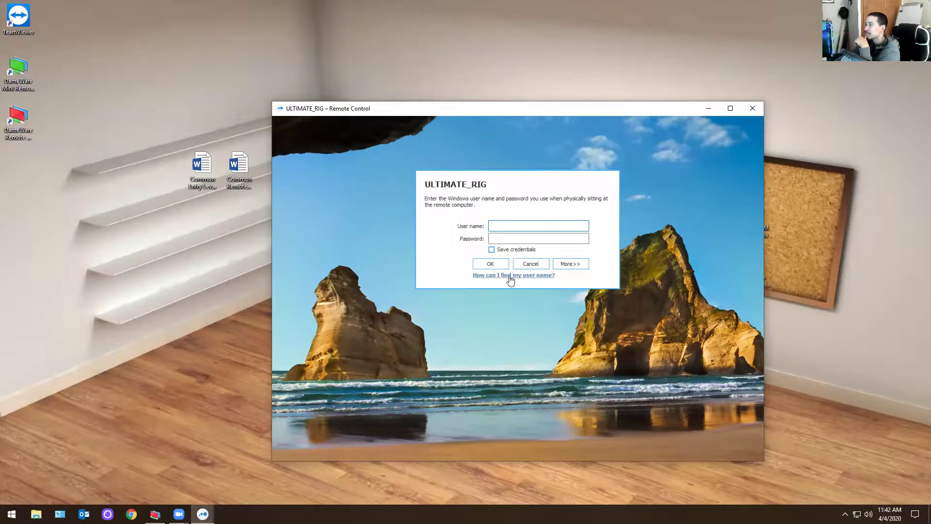
click(752, 108)
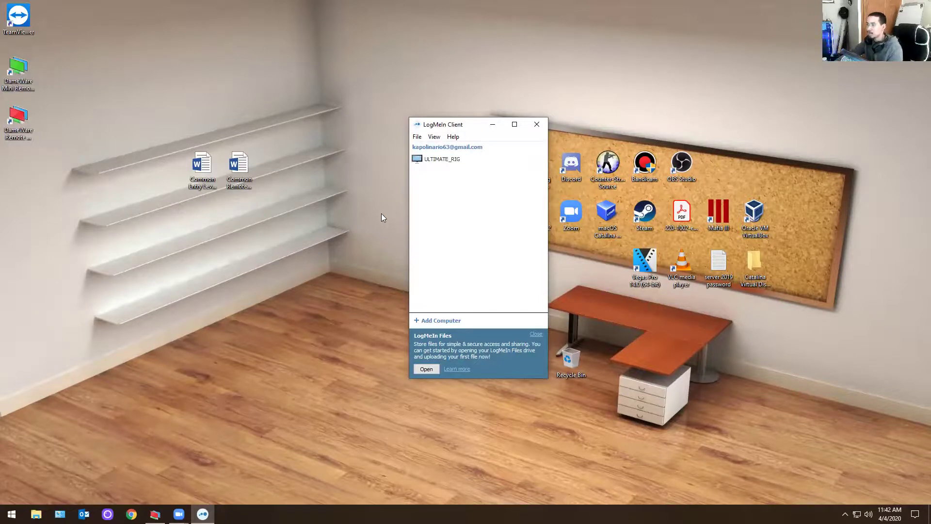
click(439, 321)
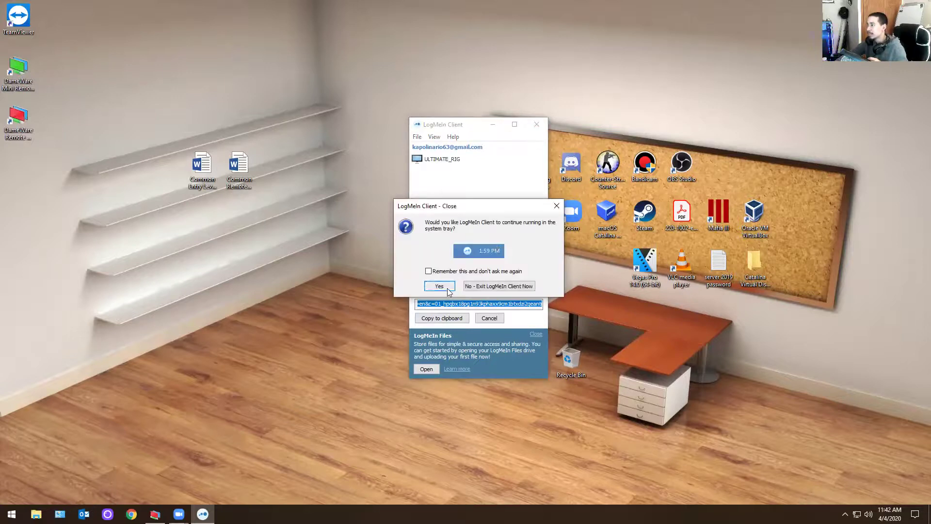
click(498, 288)
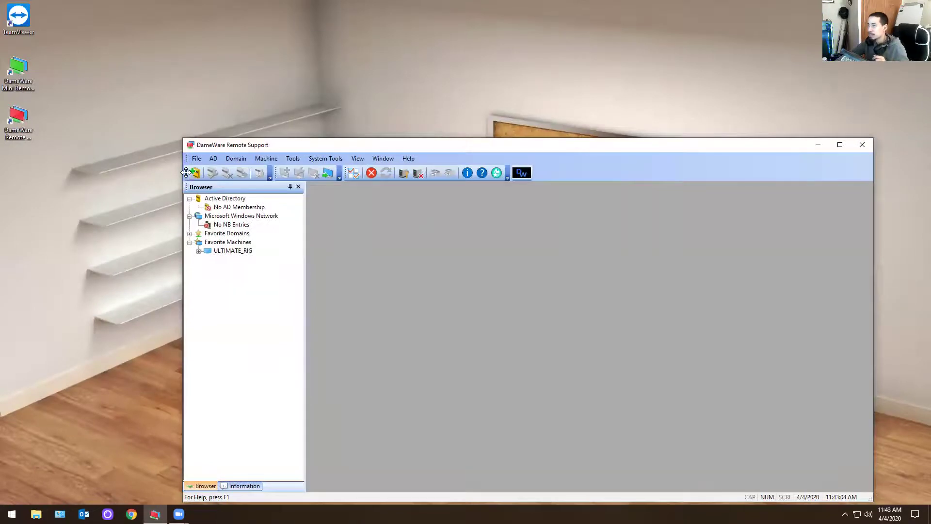
click(194, 173)
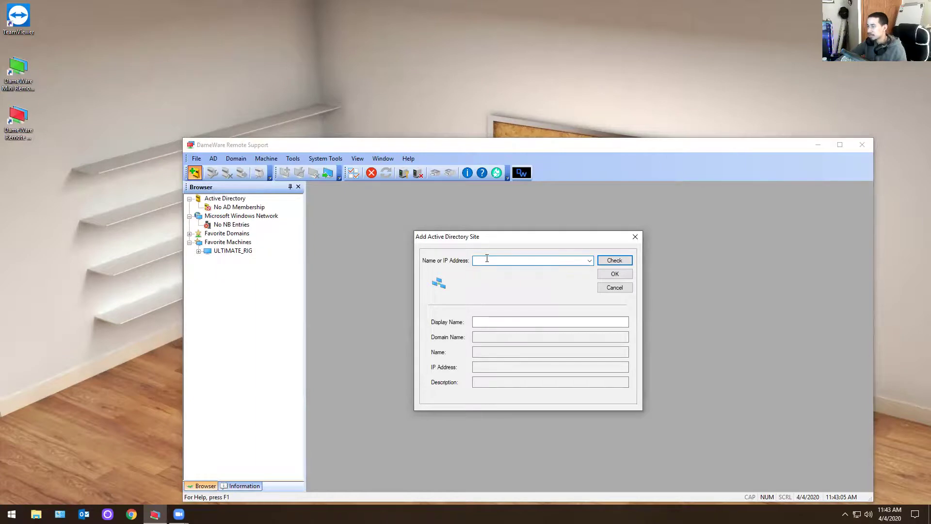
text(4)
key(BackSpace)
click(635, 237)
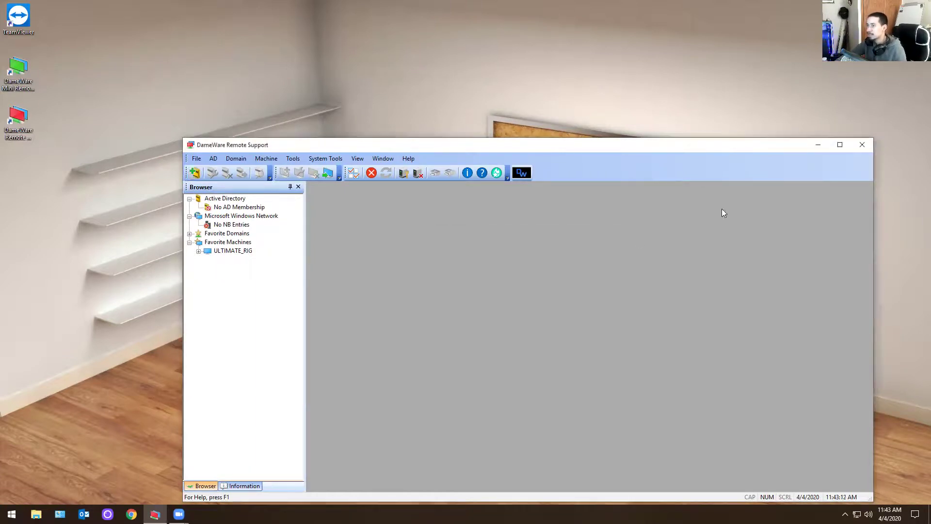
click(861, 145)
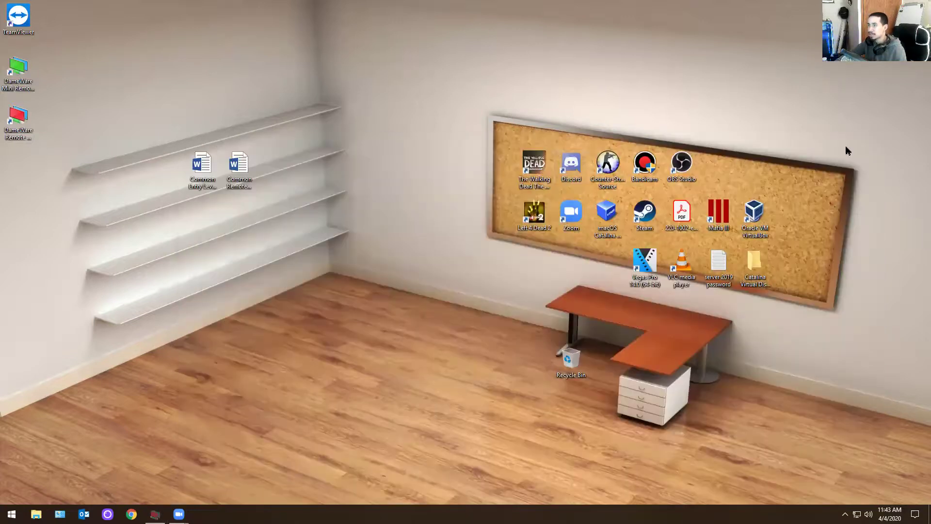
- Launch DameWare Mini Remote Control and enter host 10.1.2.20 in Remote Connect
double_click(18, 73)
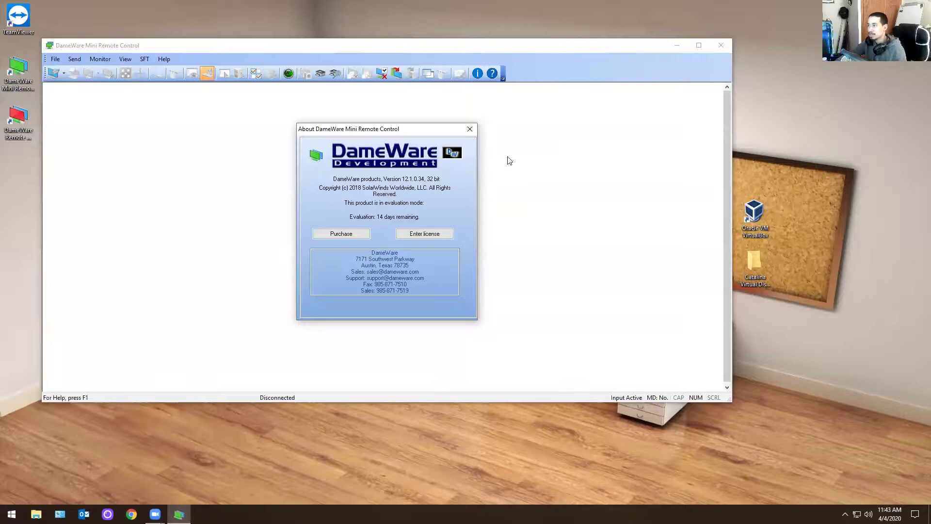
click(471, 130)
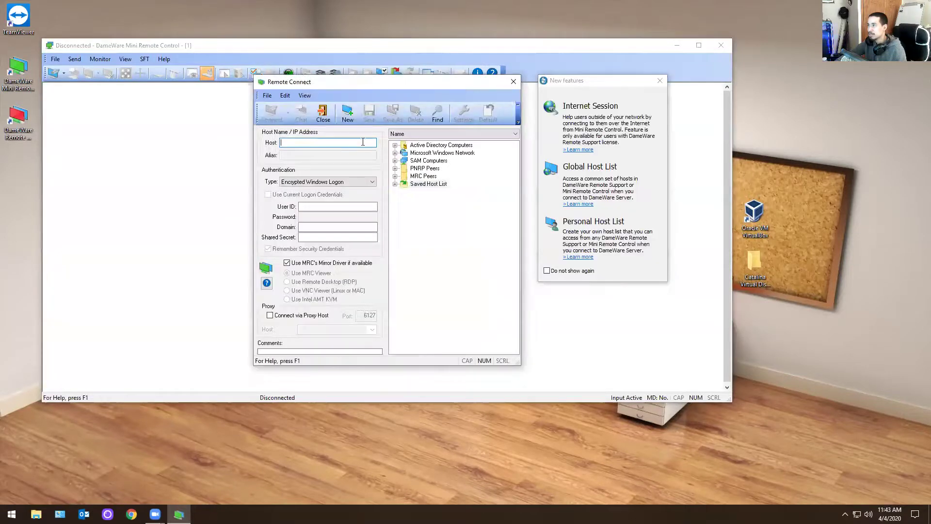
text(1)
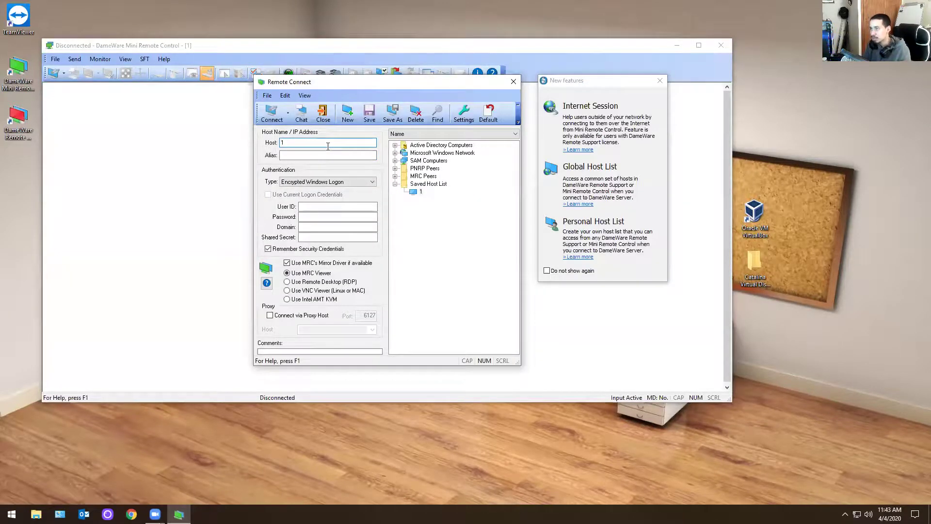
text(0)
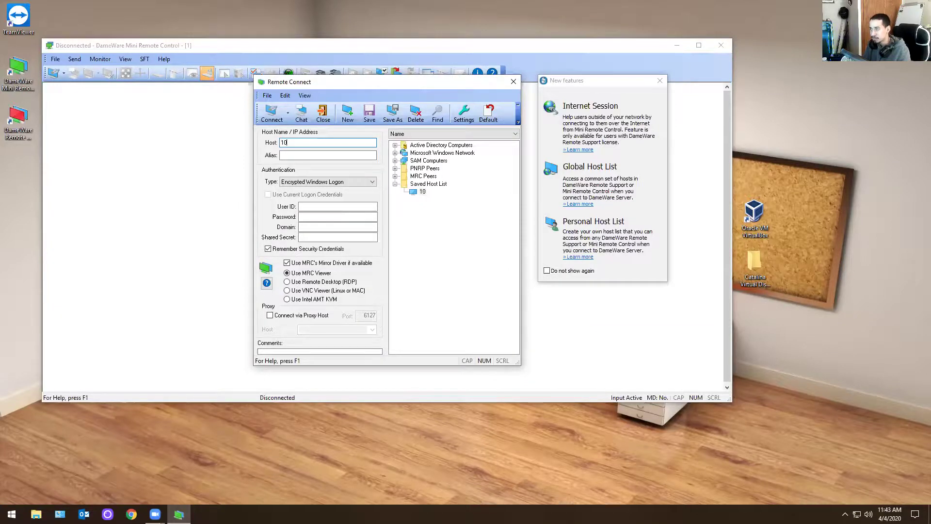
text(,)
key(Return)
key(Return)
key(Return)
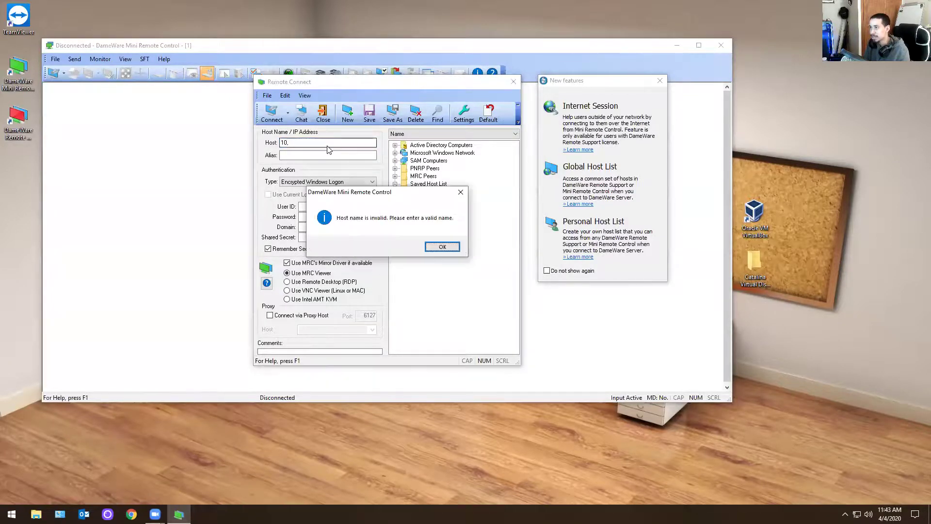
key(Return)
key(BackSpace)
text(.1.2.20)
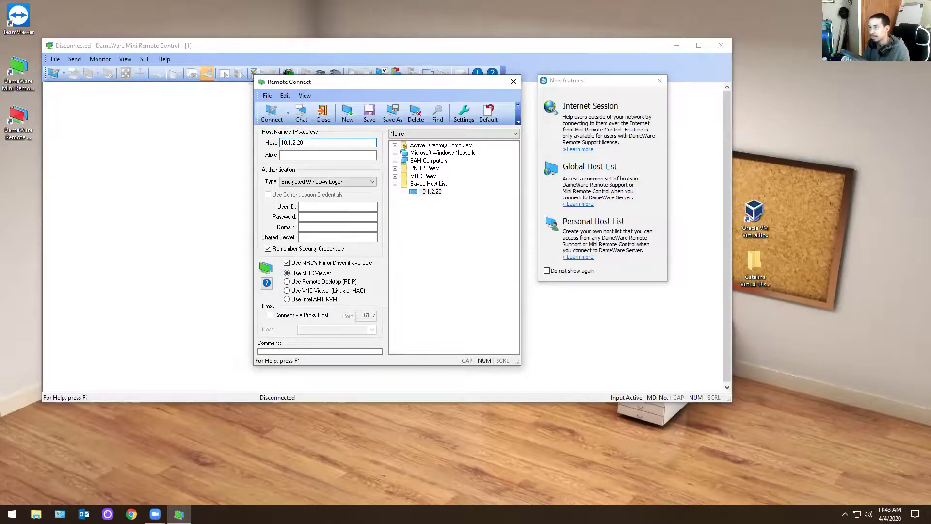
- Step through the Alias, User ID and Domain fields of the connection
click(328, 155)
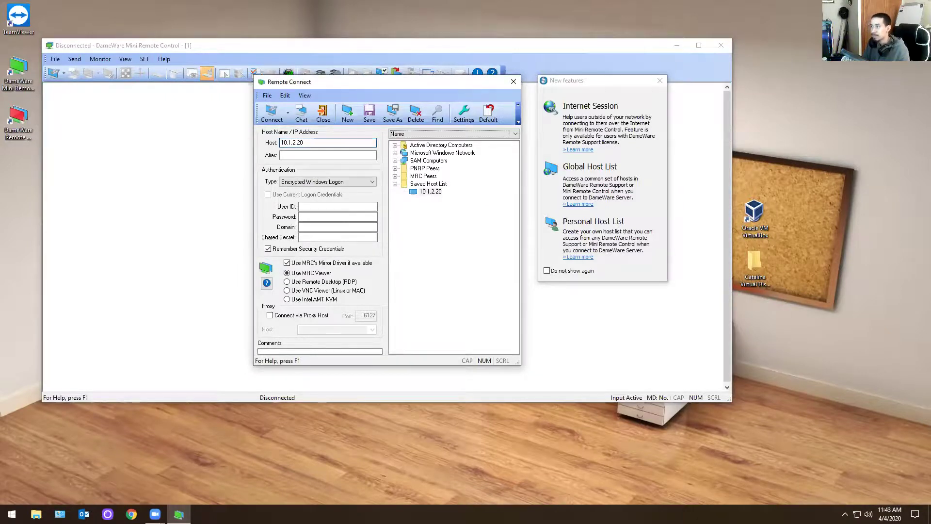
click(310, 207)
click(309, 225)
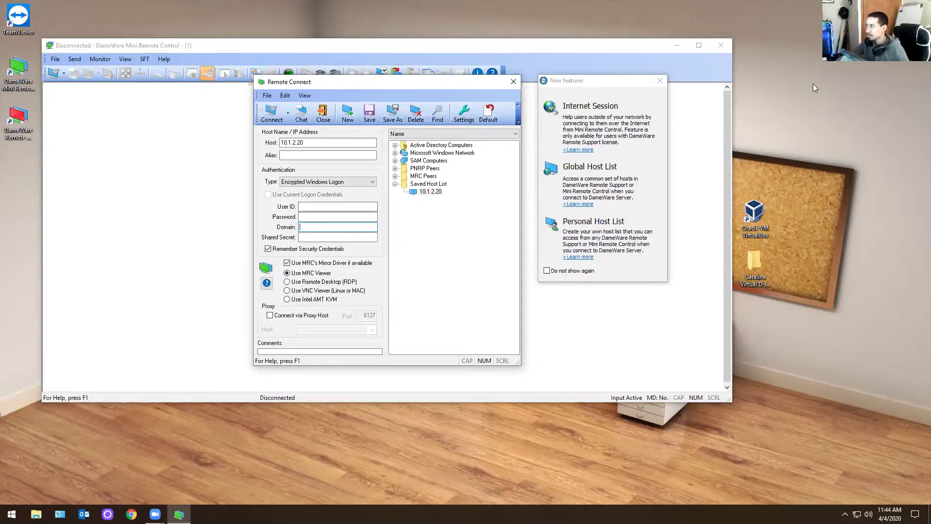
- Close the Remote Connect dialog and the DameWare Mini Remote Control window
key(Escape)
click(720, 45)
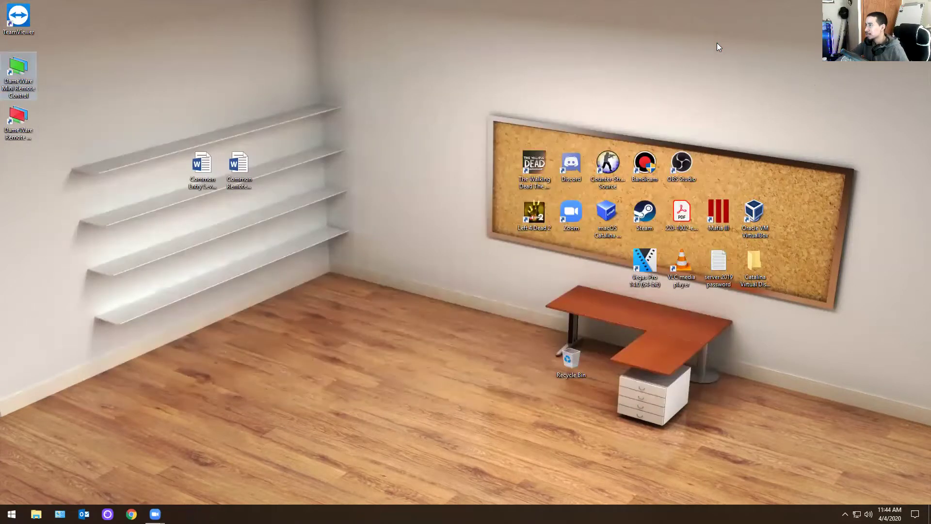